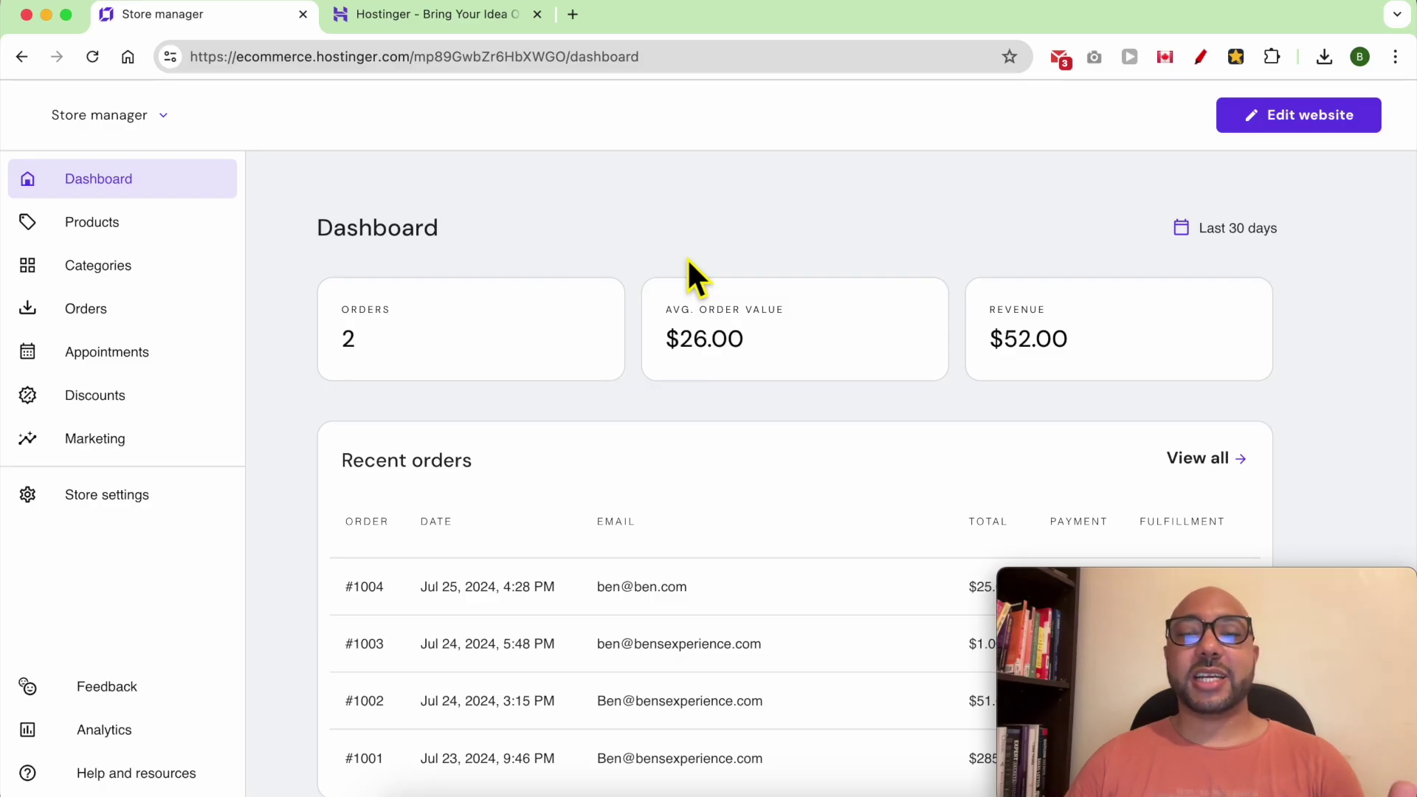
Switch to the 'Hostinger - Bring Your Idea Online' offer tab
click(496, 27)
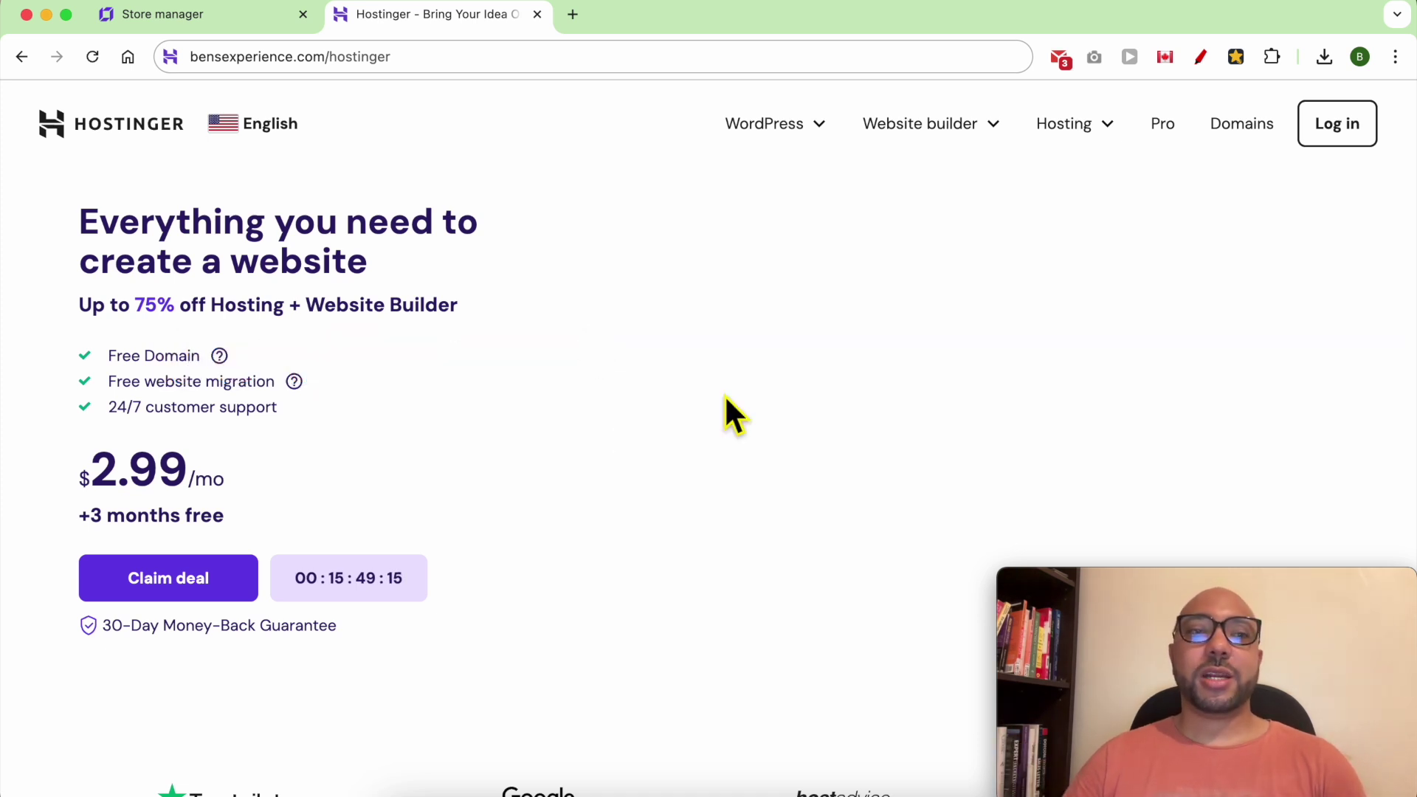
Choose 'Hostinger website builder' from the Website builder navigation menu
click(930, 130)
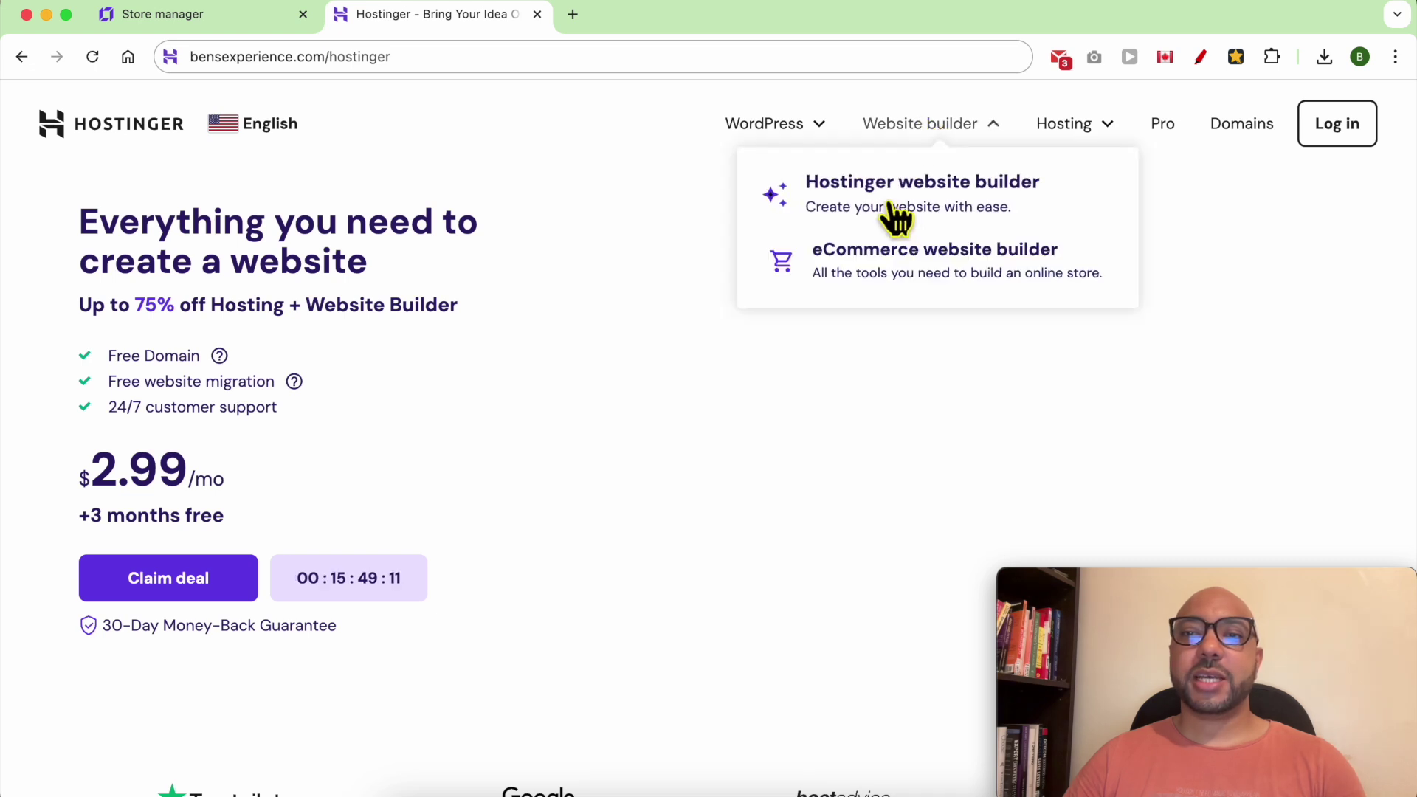
click(969, 200)
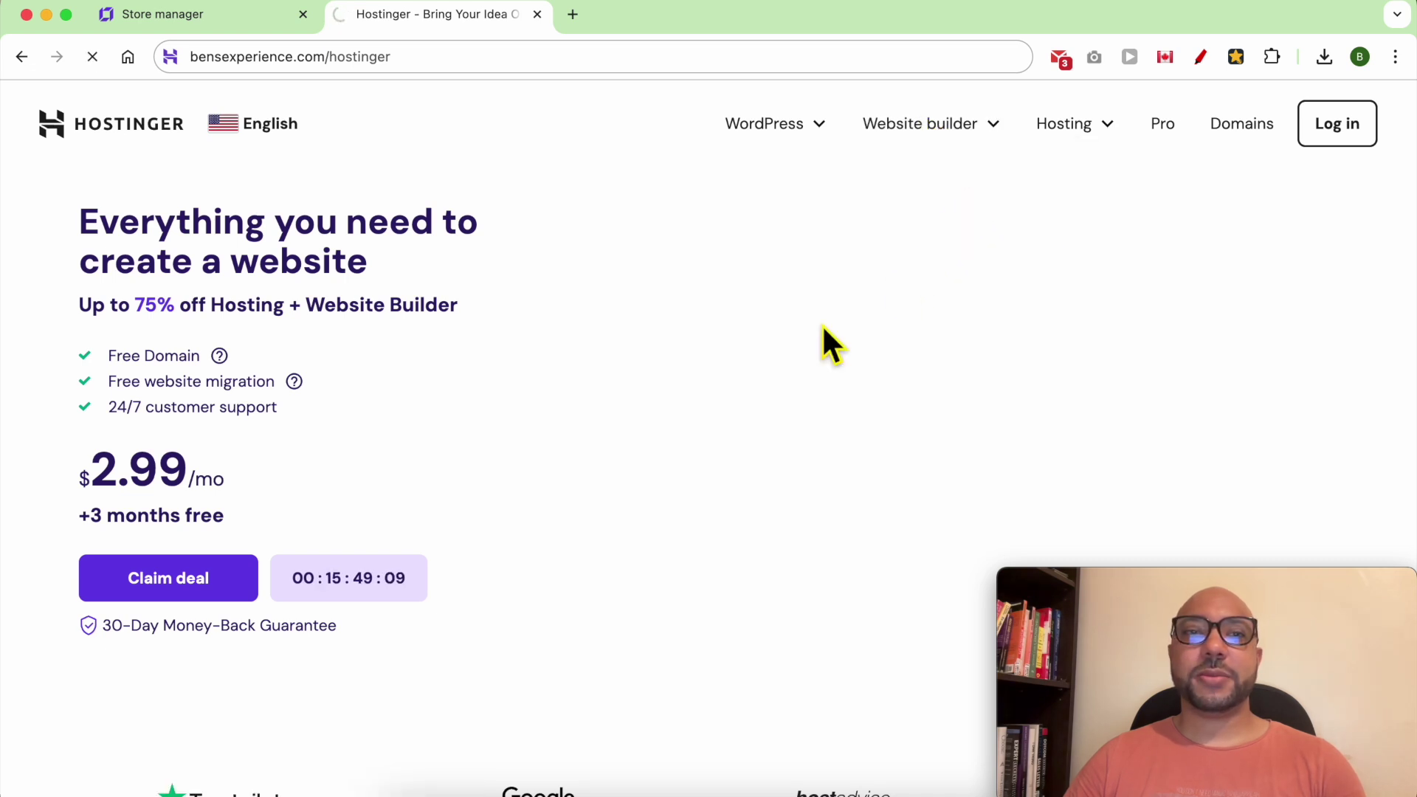
scroll(740, 383, down, 2)
scroll(740, 388, down, 3)
scroll(728, 437, down, 5)
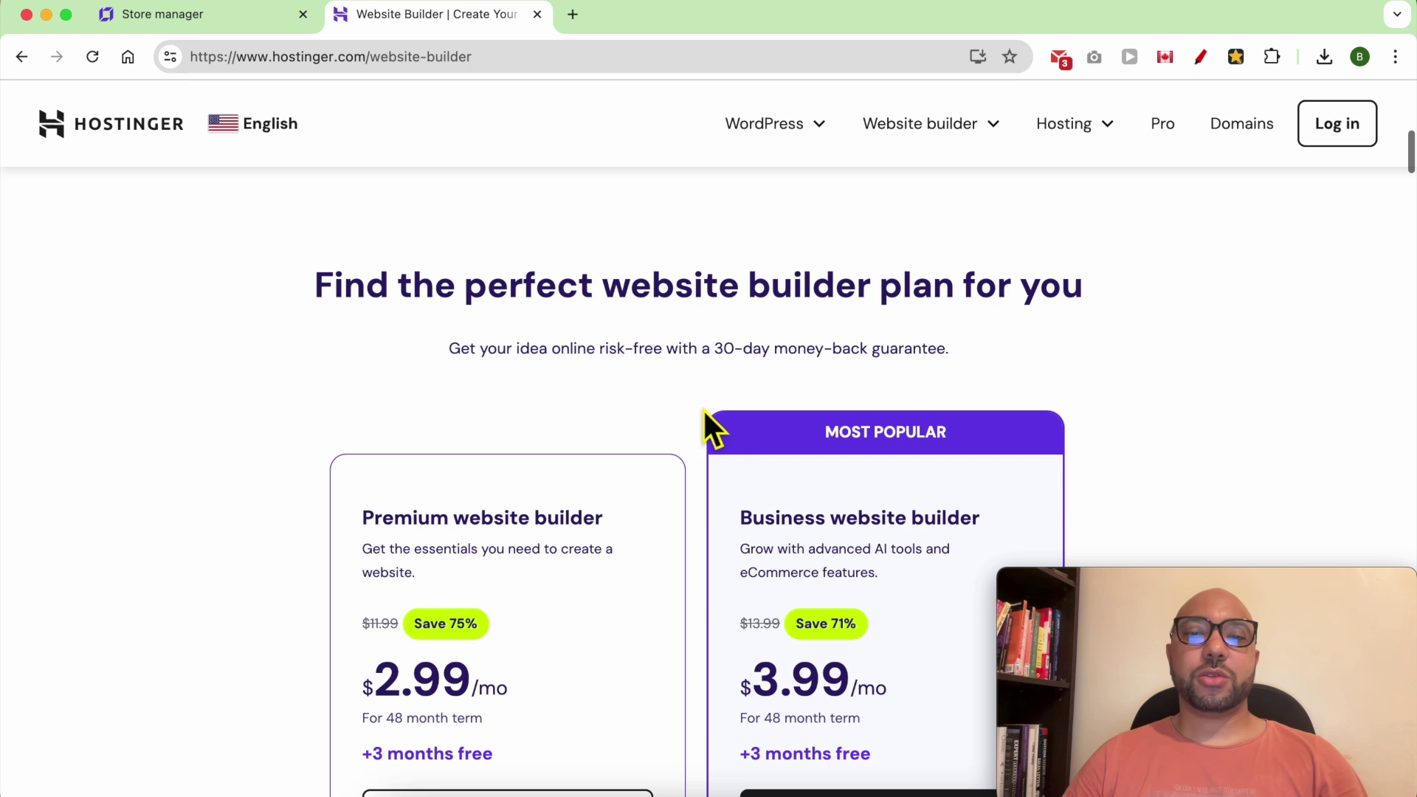
scroll(702, 427, down, 3)
Highlight the Premium and Business plan names and the Business AI tools list, then return to the dashboard
double_click(418, 290)
double_click(776, 289)
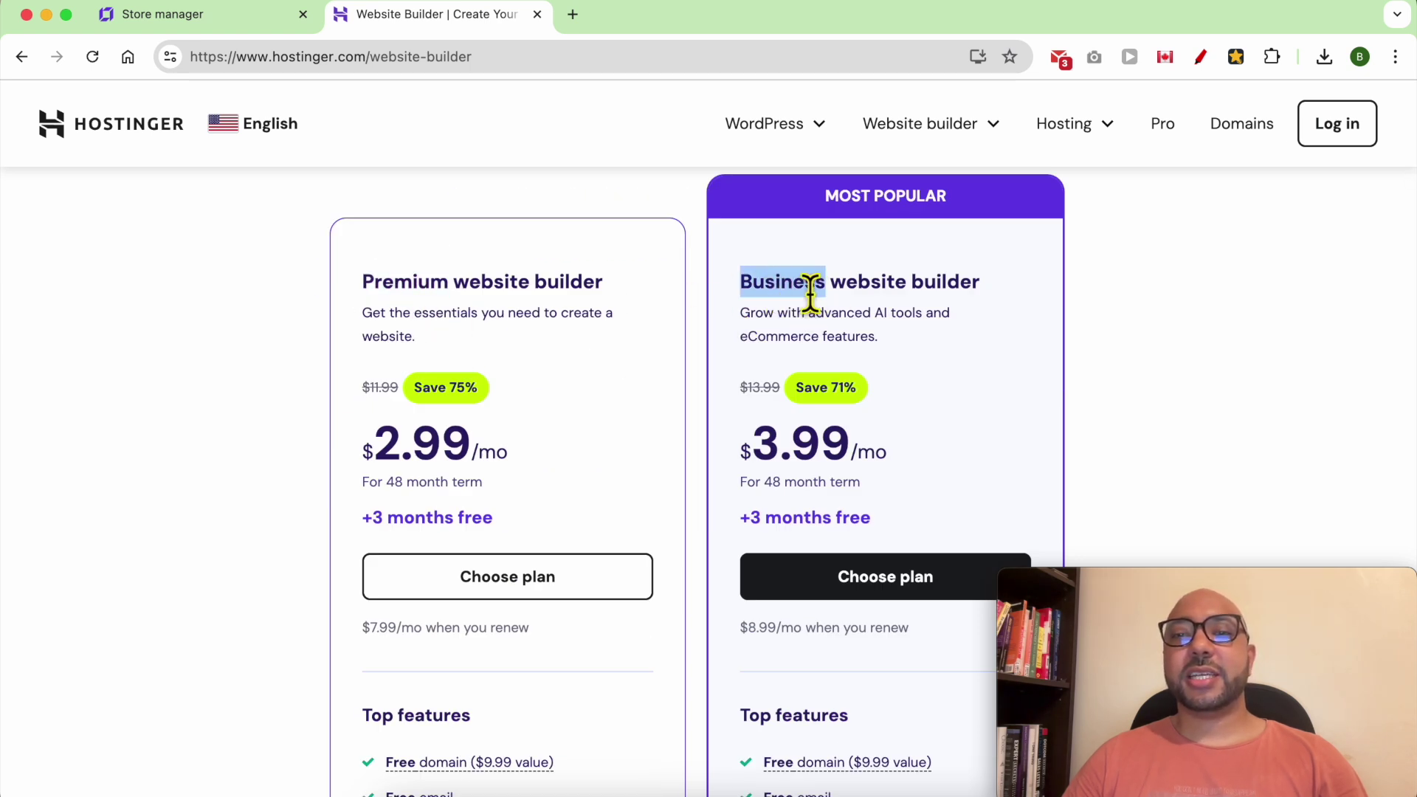
scroll(816, 327, down, 2)
scroll(864, 399, down, 2)
scroll(931, 493, down, 1)
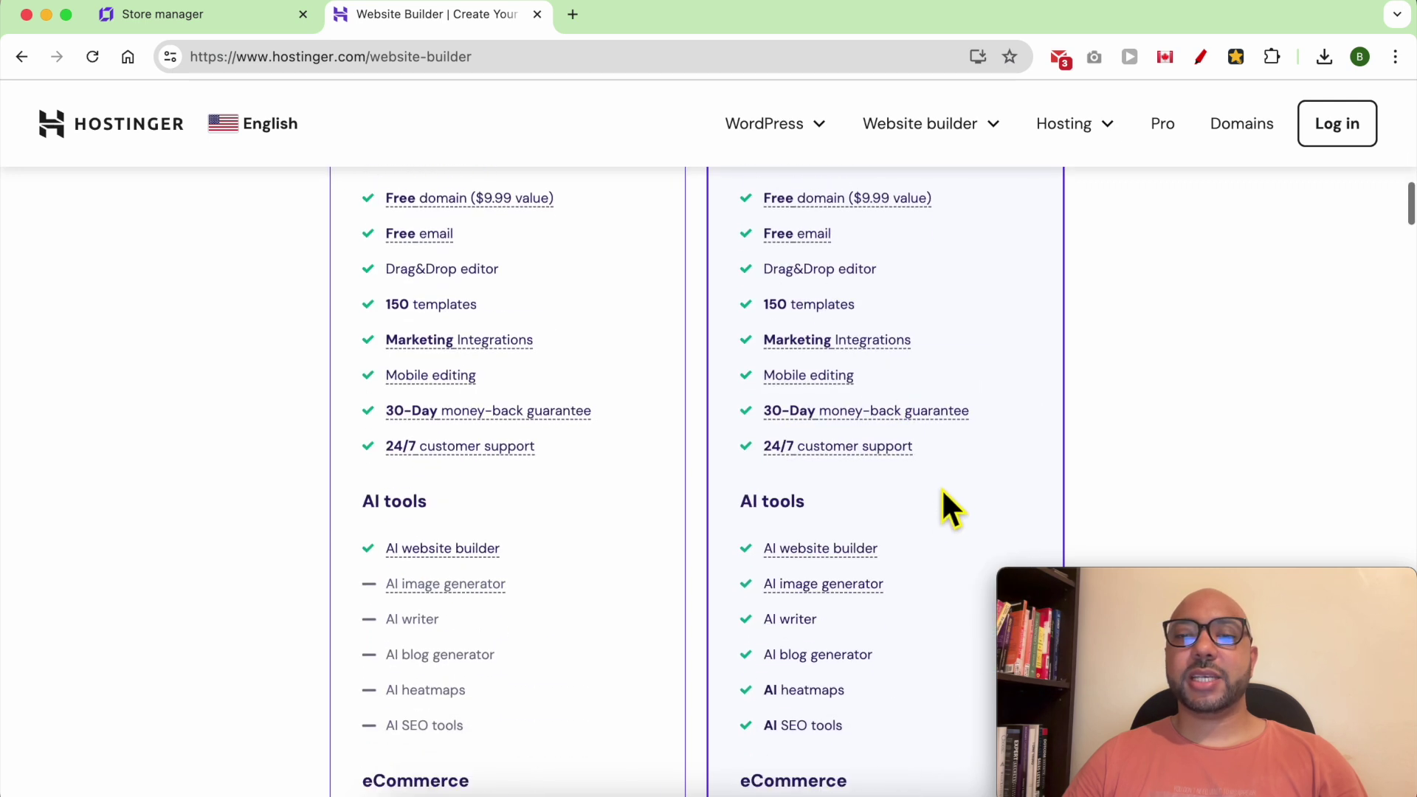
drag(934, 528, 926, 705)
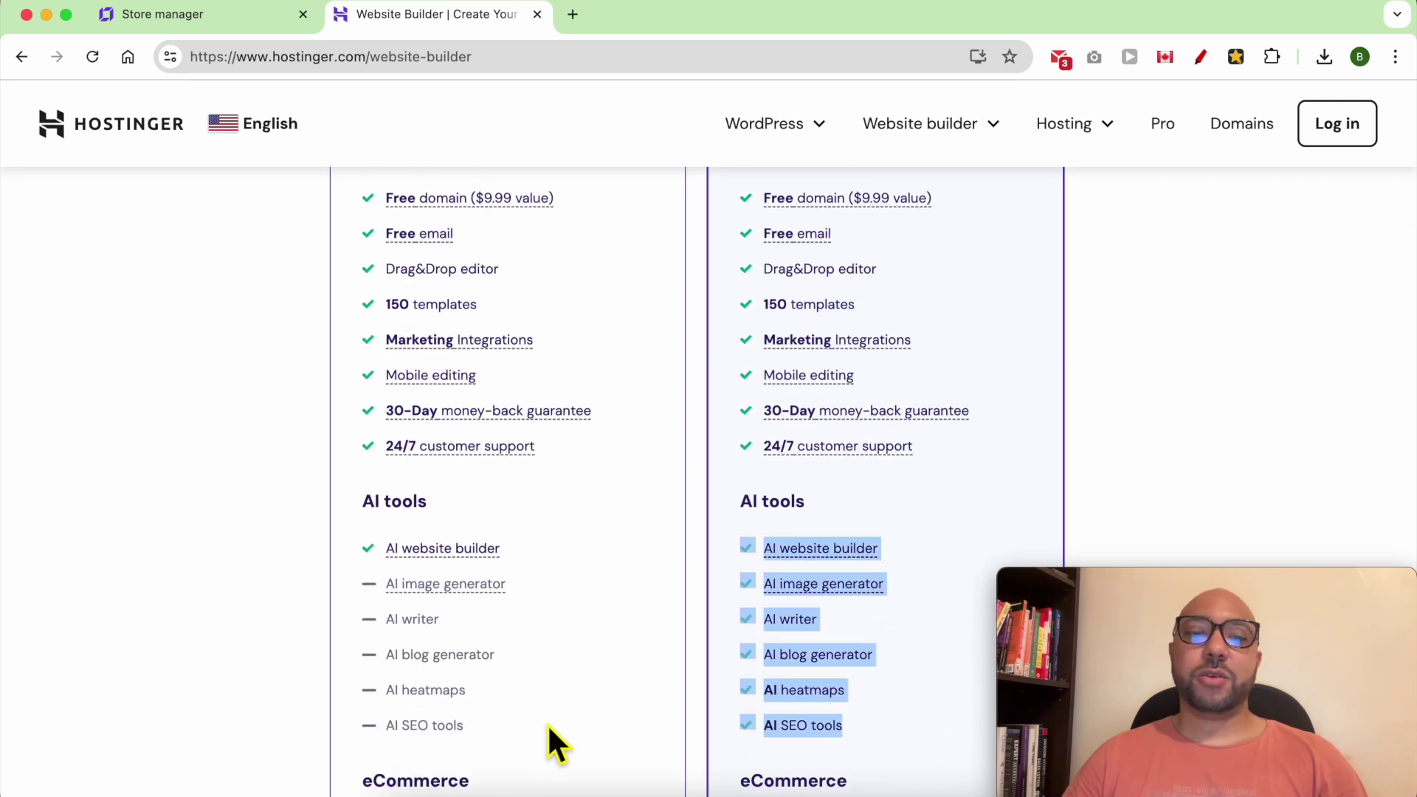
drag(554, 741, 371, 564)
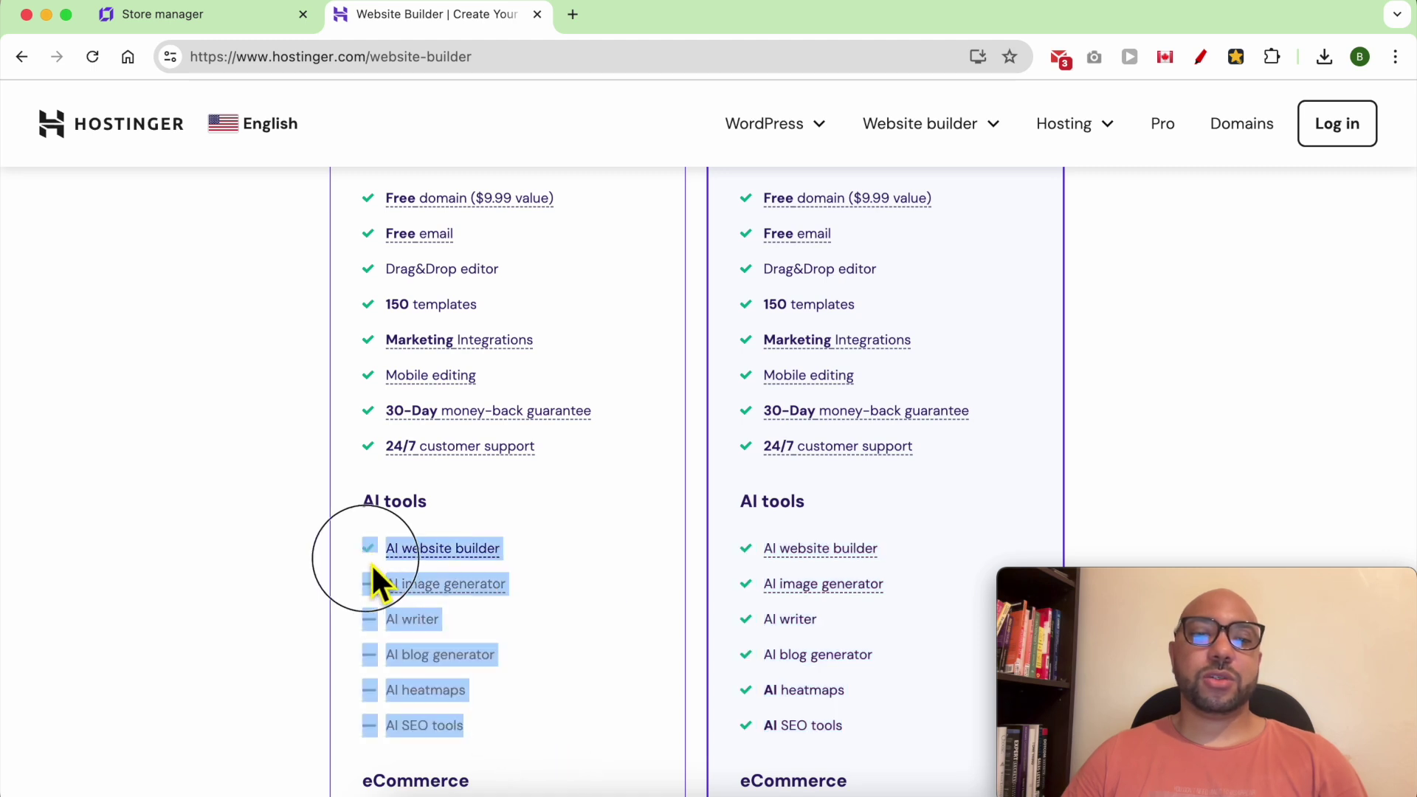
scroll(370, 555, up, 3)
scroll(371, 549, up, 4)
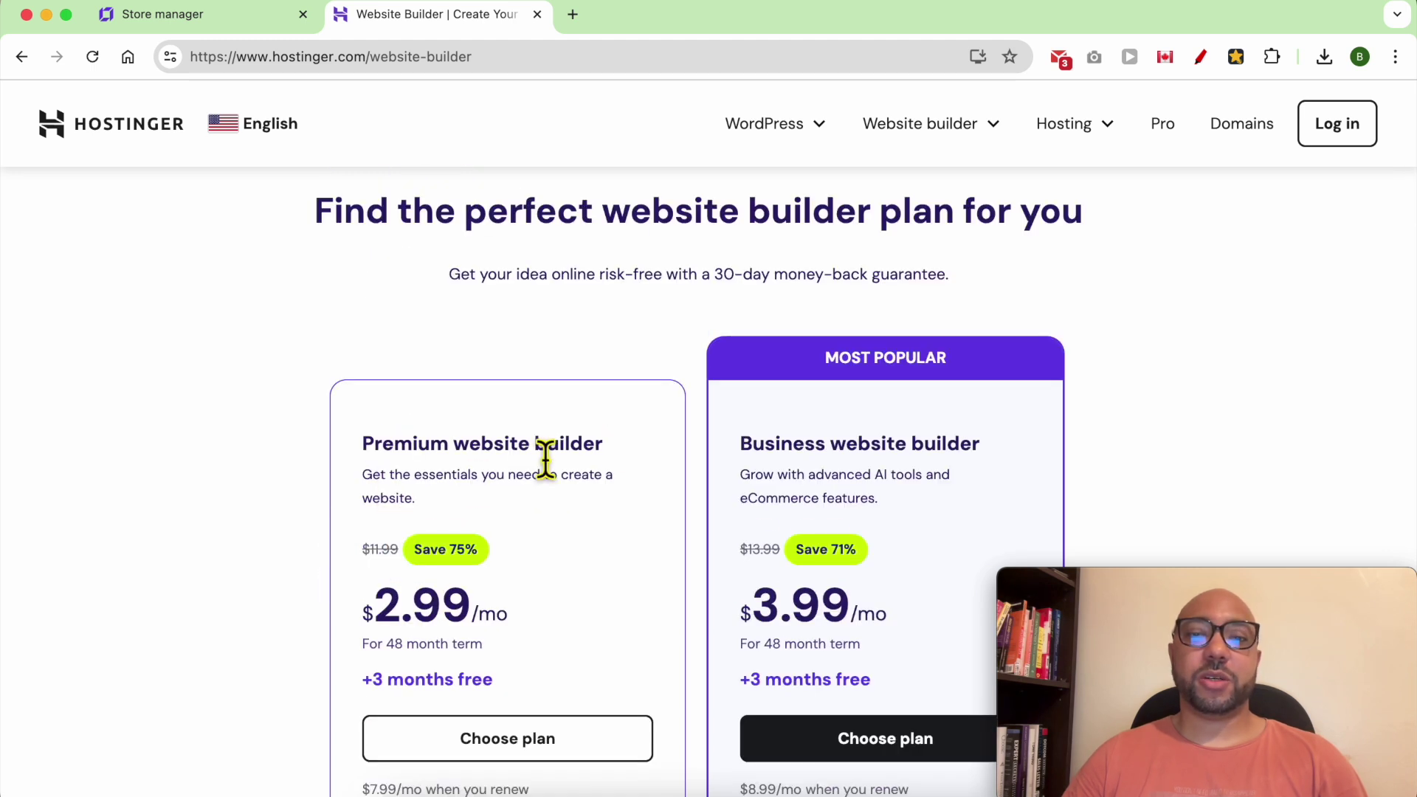
click(217, 15)
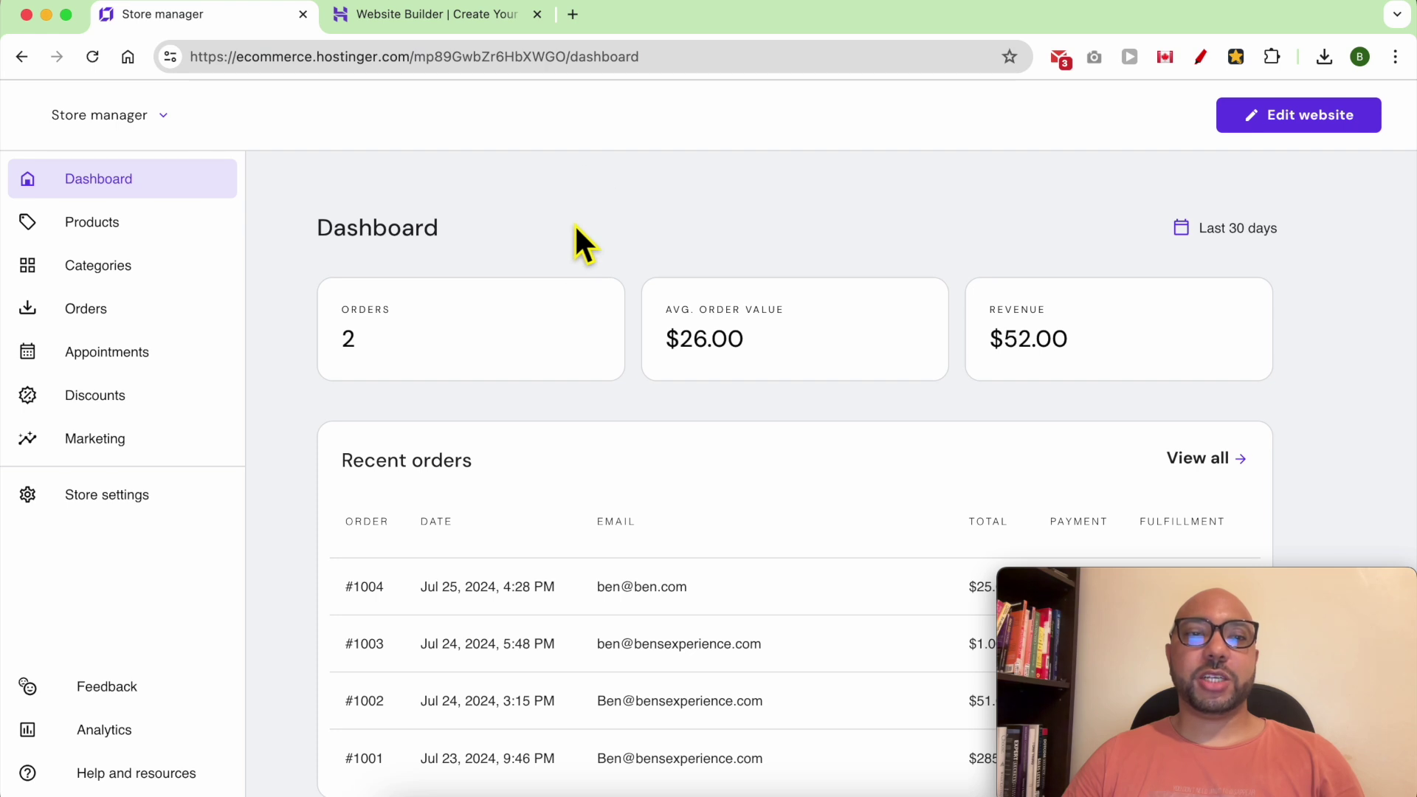
Start a new Digital product from the store's Products list
click(167, 228)
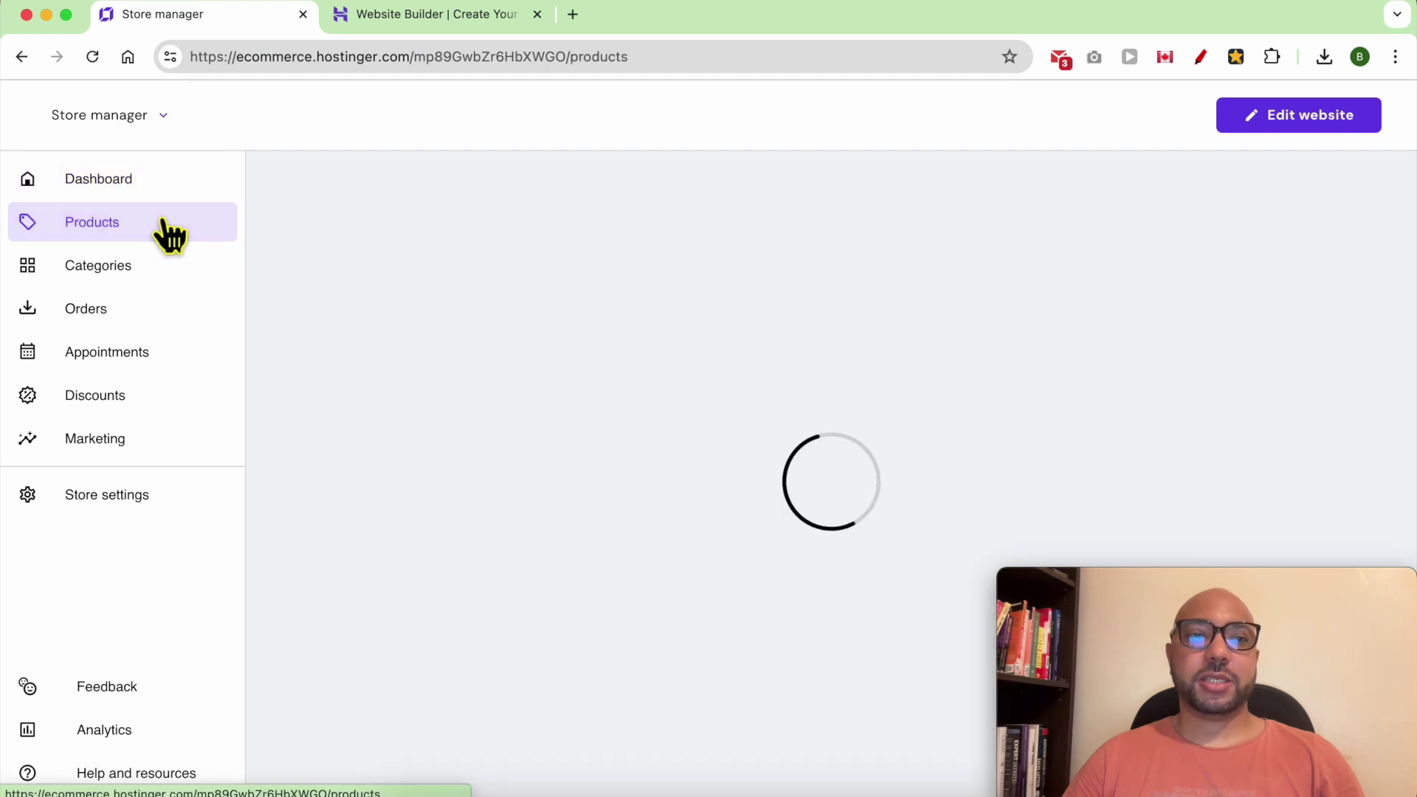
click(1168, 241)
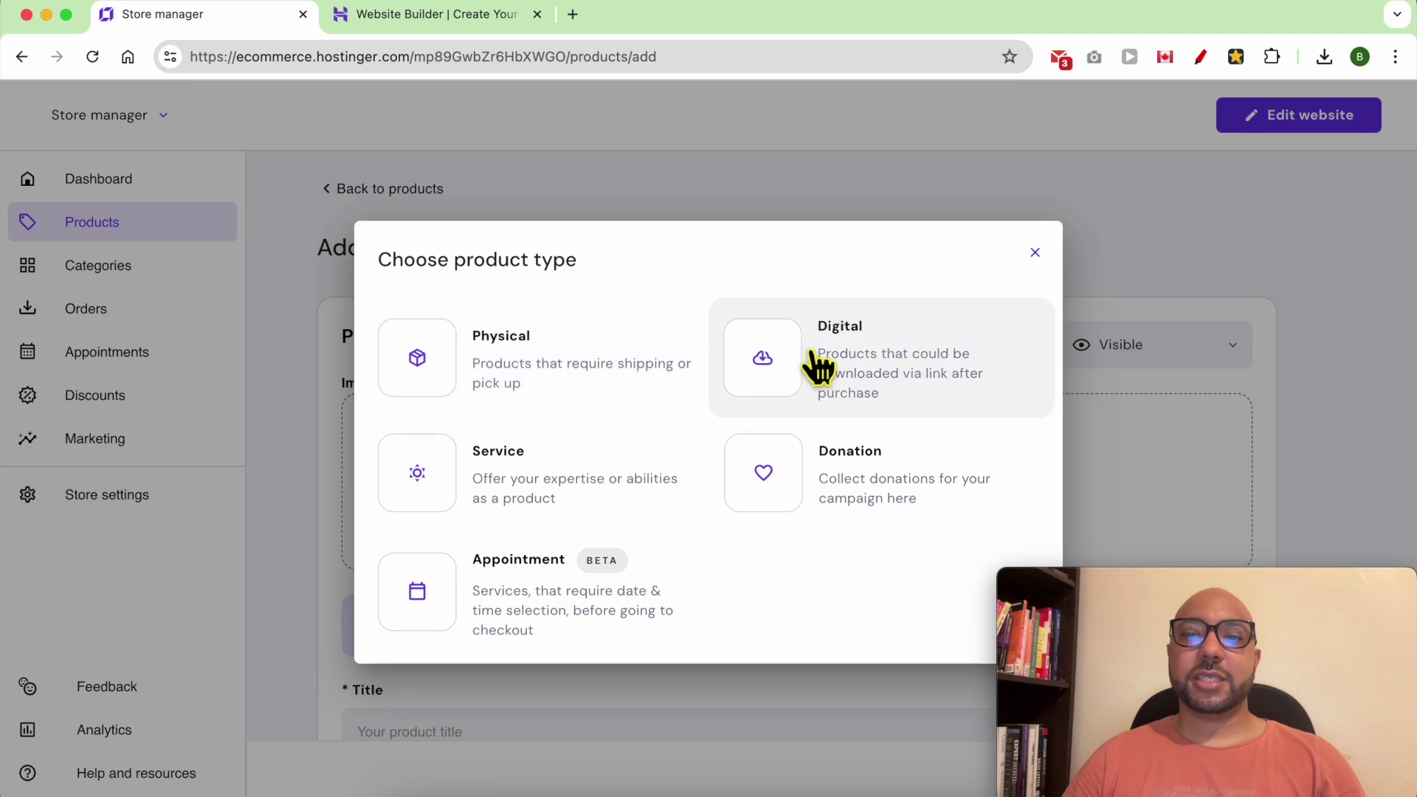
click(818, 366)
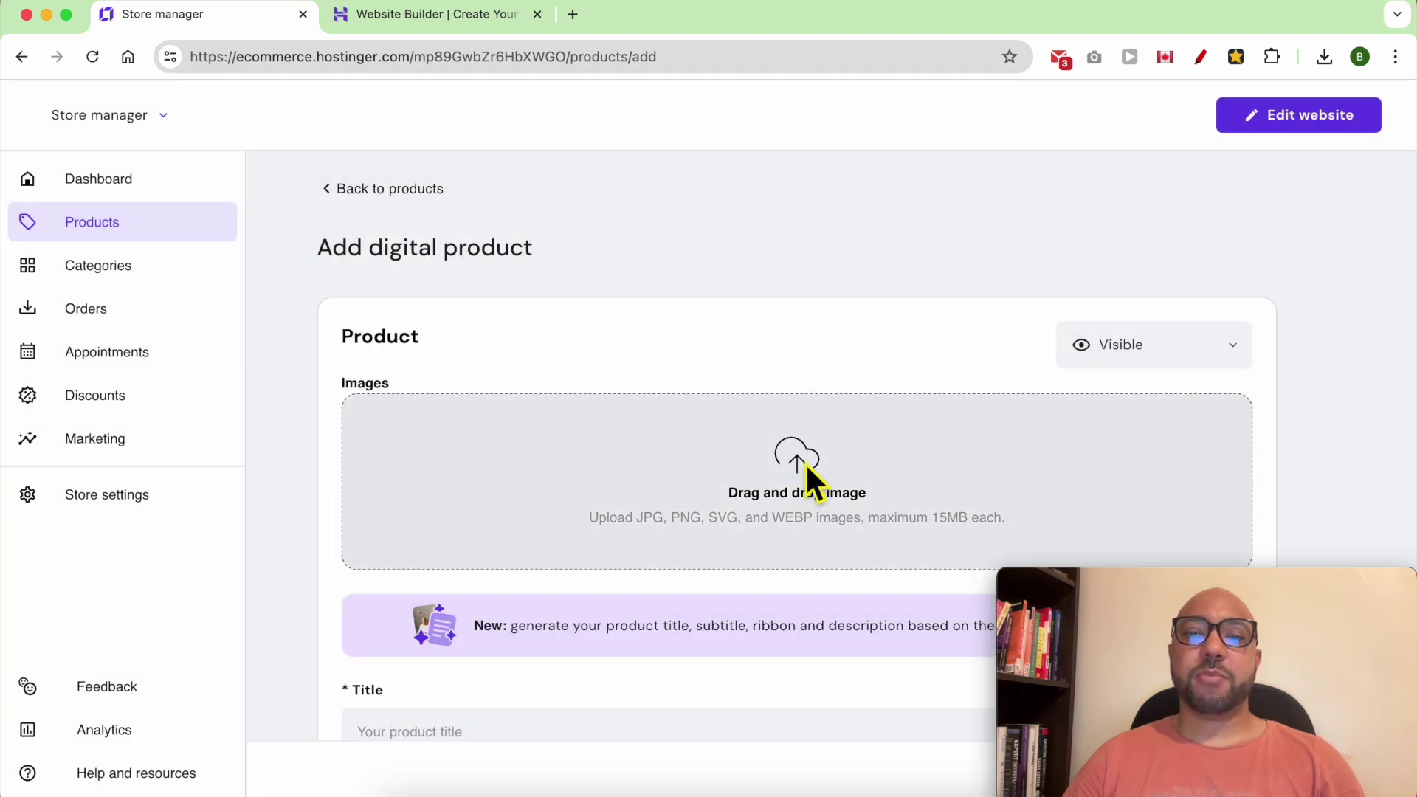
Upload three unsplash images from Downloads as the product images
click(805, 464)
click(230, 189)
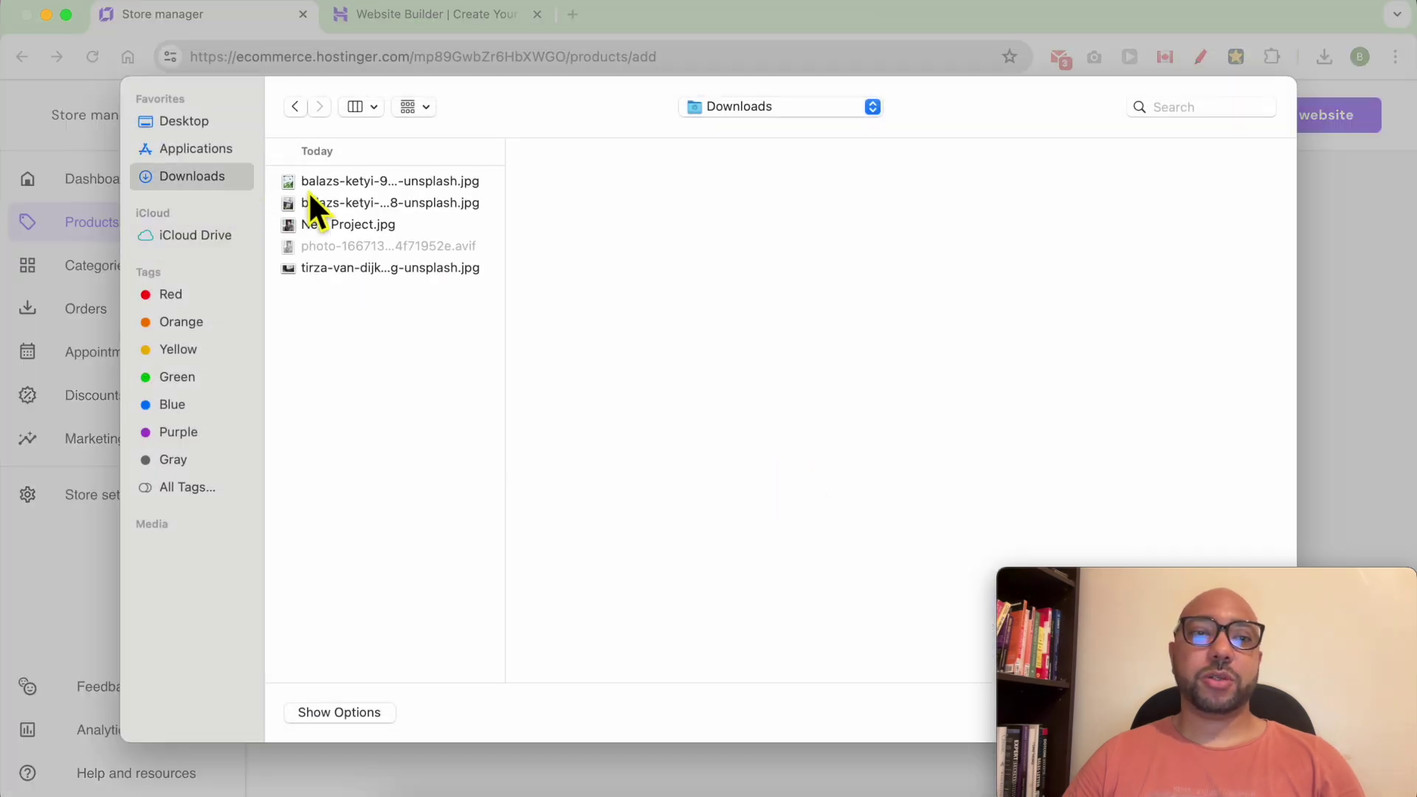
click(370, 201)
click(375, 225)
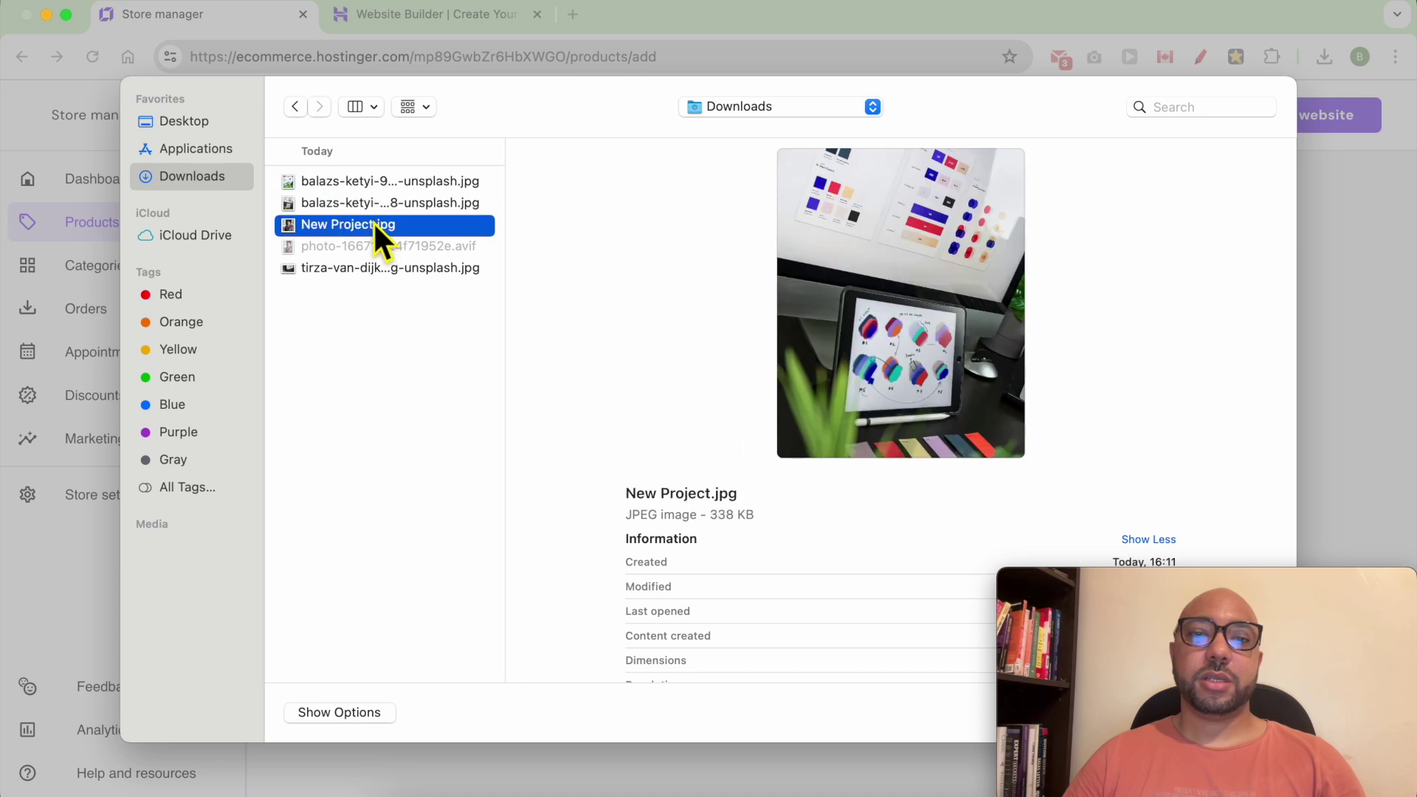
click(381, 269)
super+click(388, 208)
super+click(389, 181)
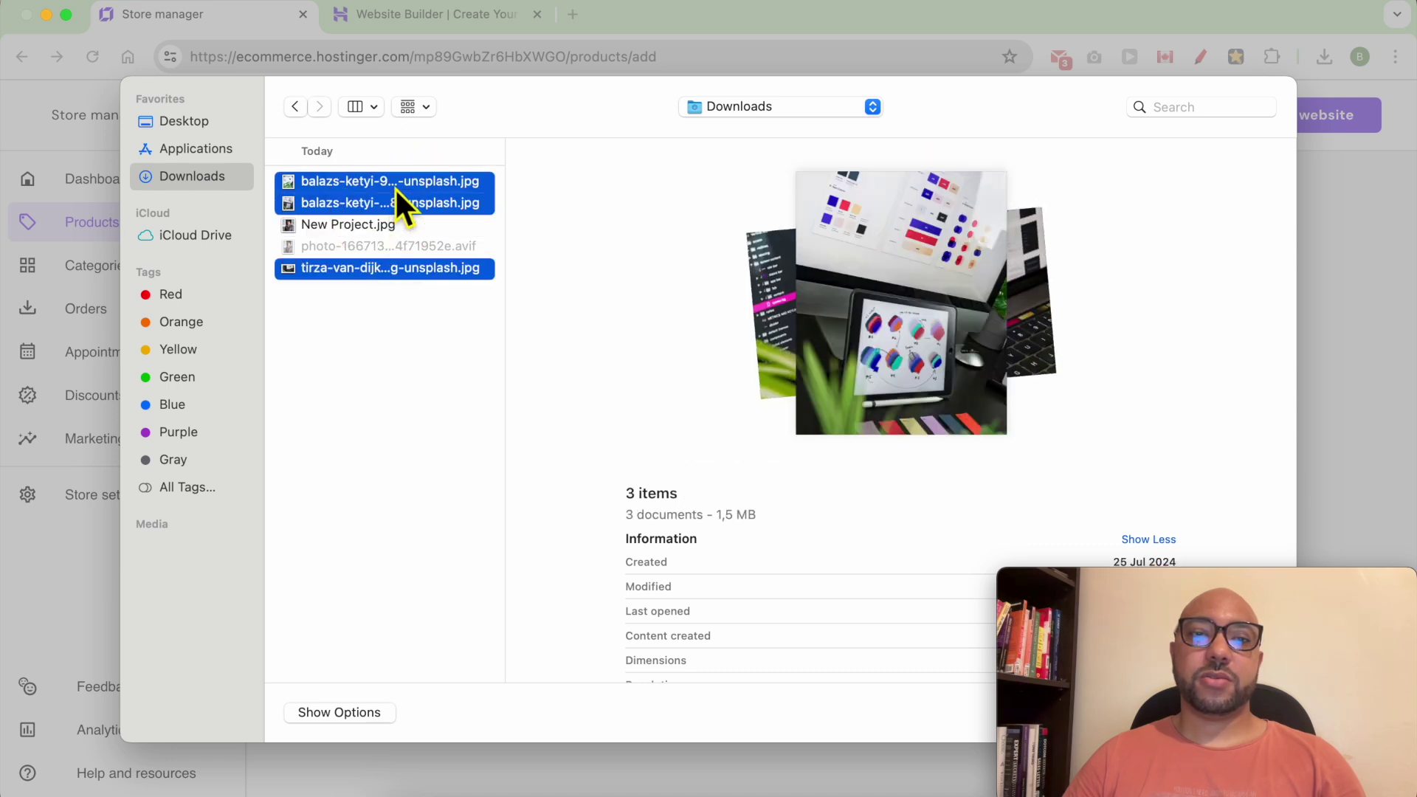
key(Return)
scroll(553, 481, down, 2)
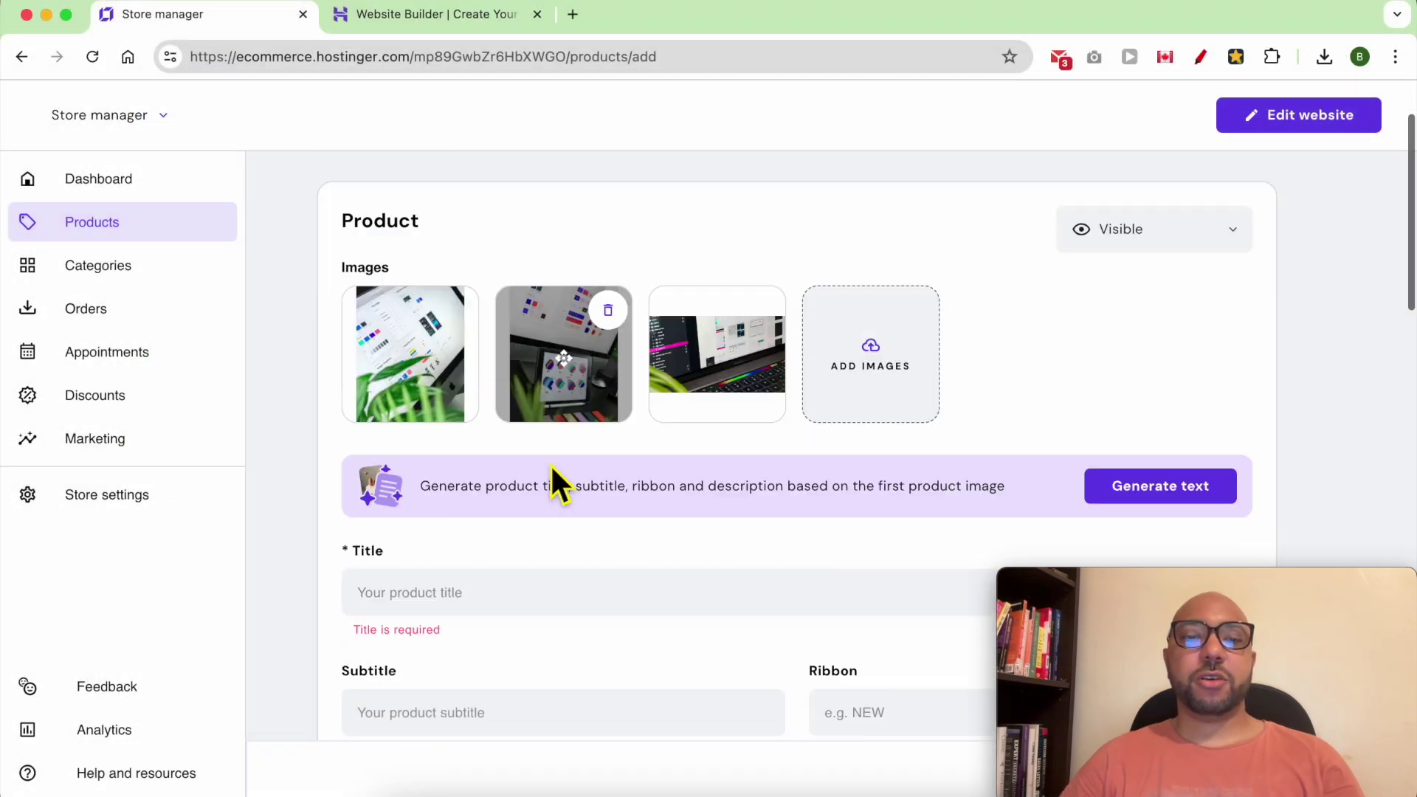
scroll(443, 506, down, 1)
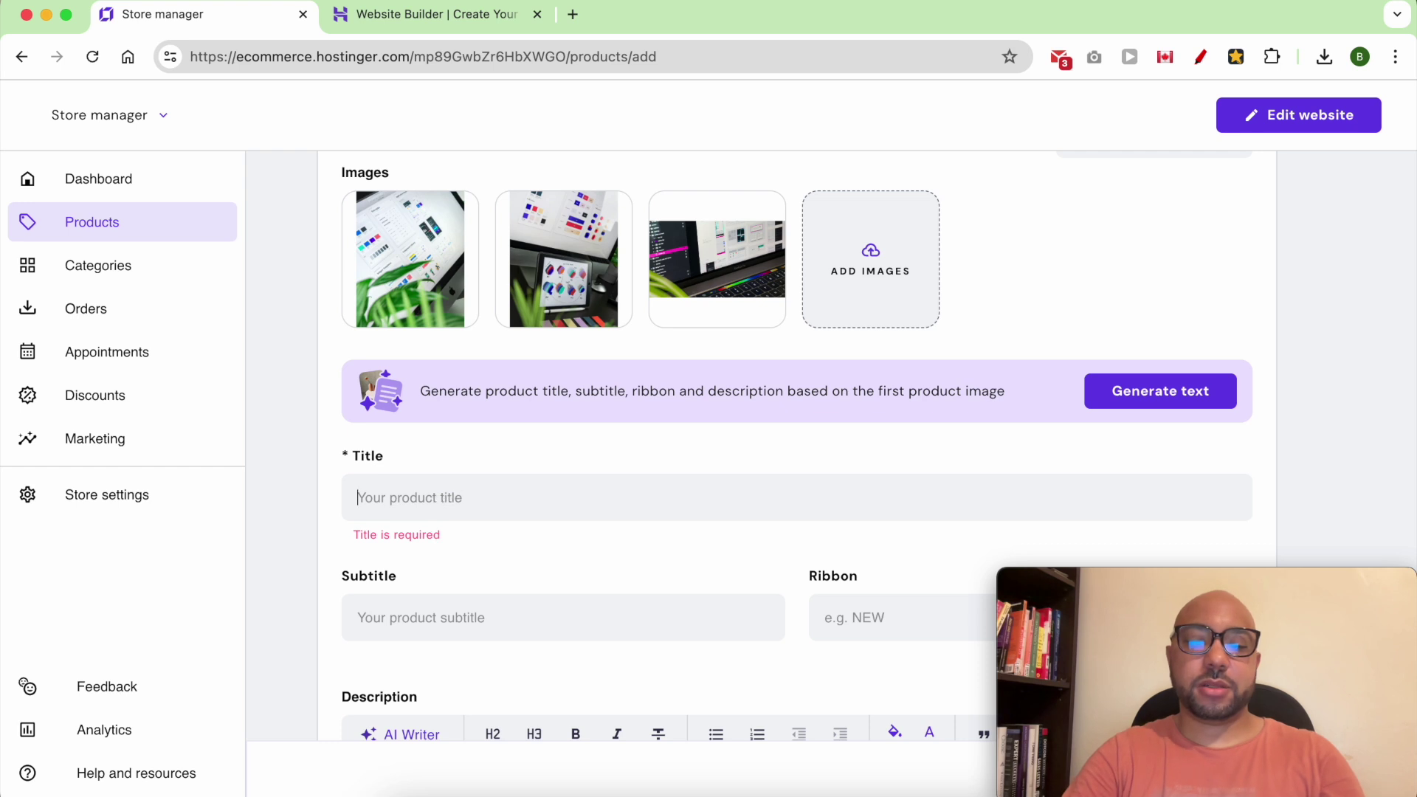
text(Digital product)
Title the product 'Digital product' and add placeholder description text
click(356, 578)
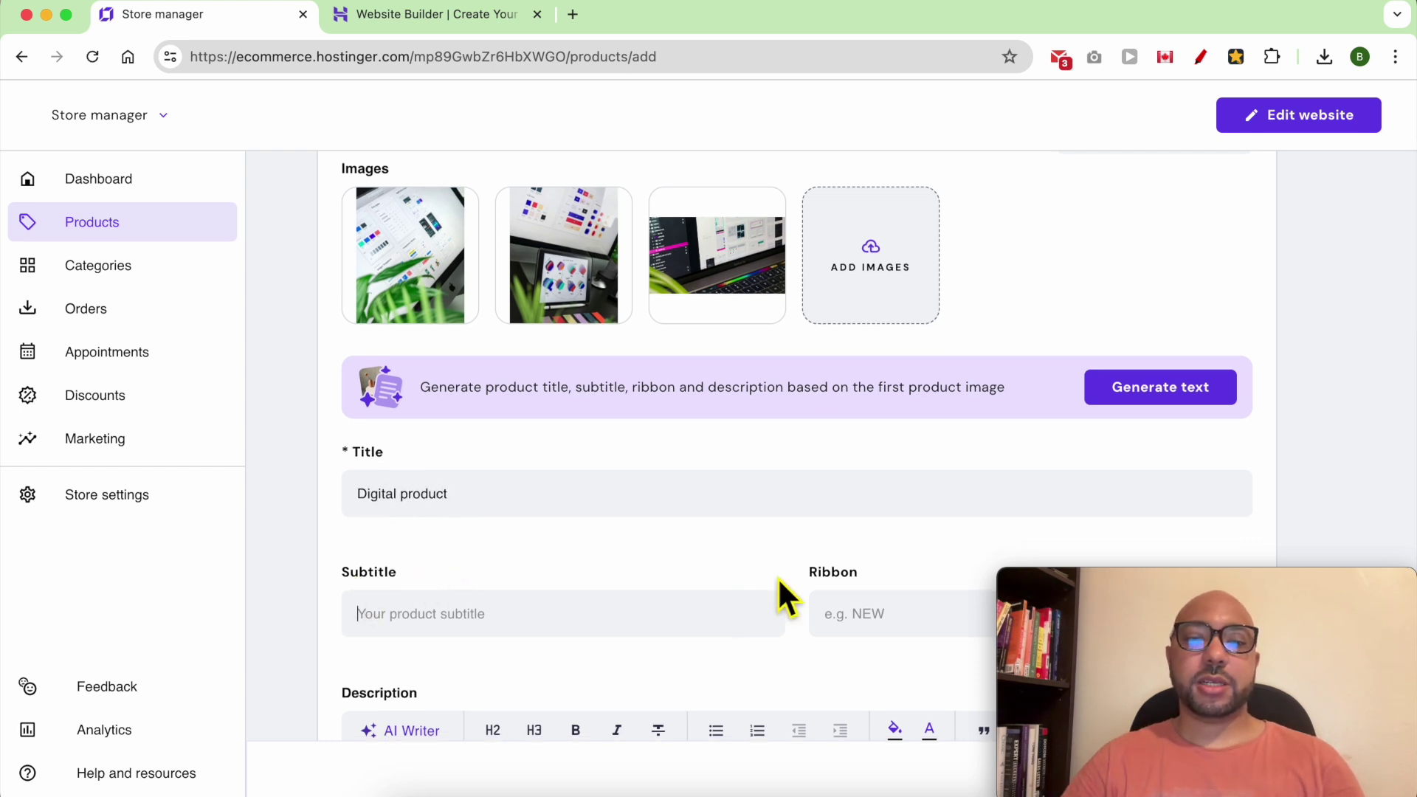
scroll(522, 554, down, 5)
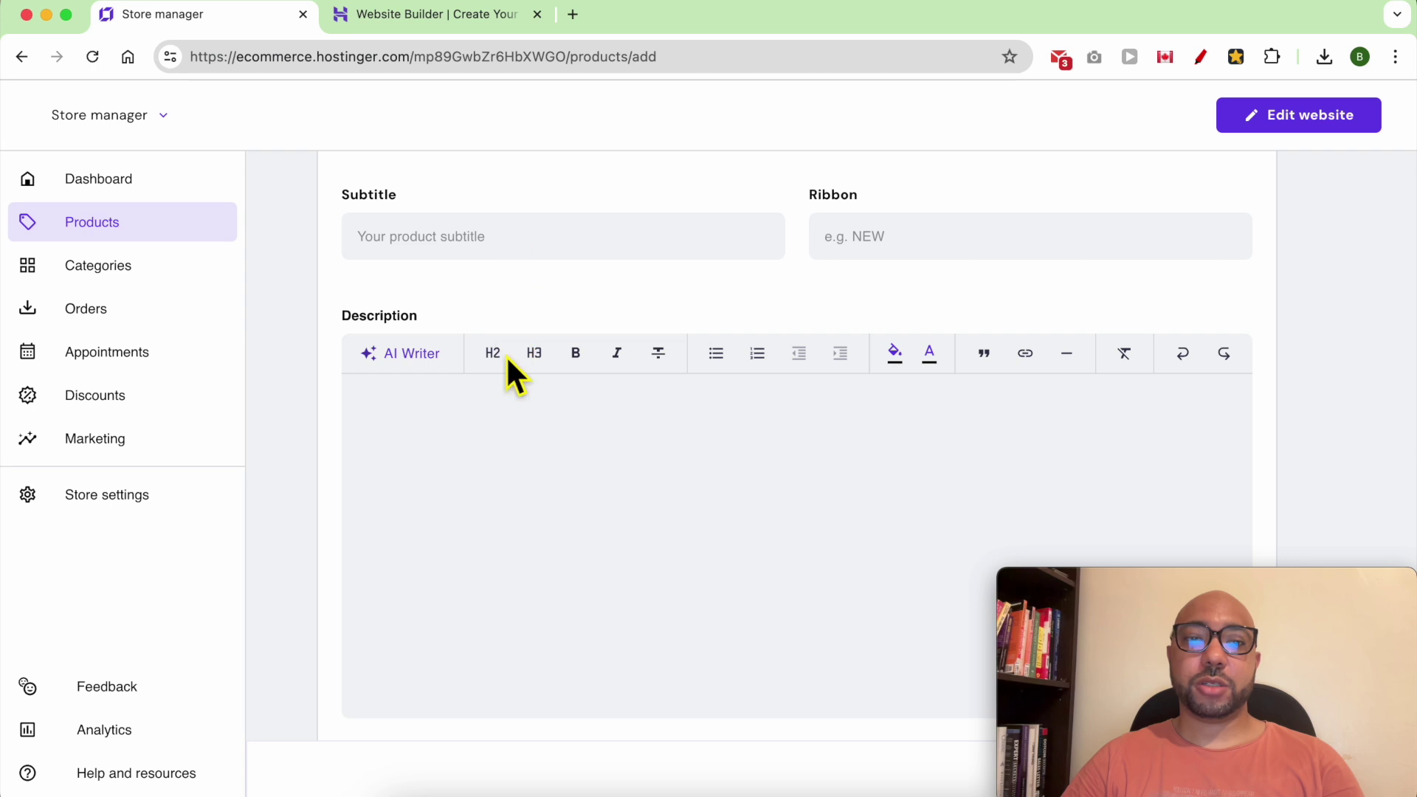
click(465, 455)
text(Description)
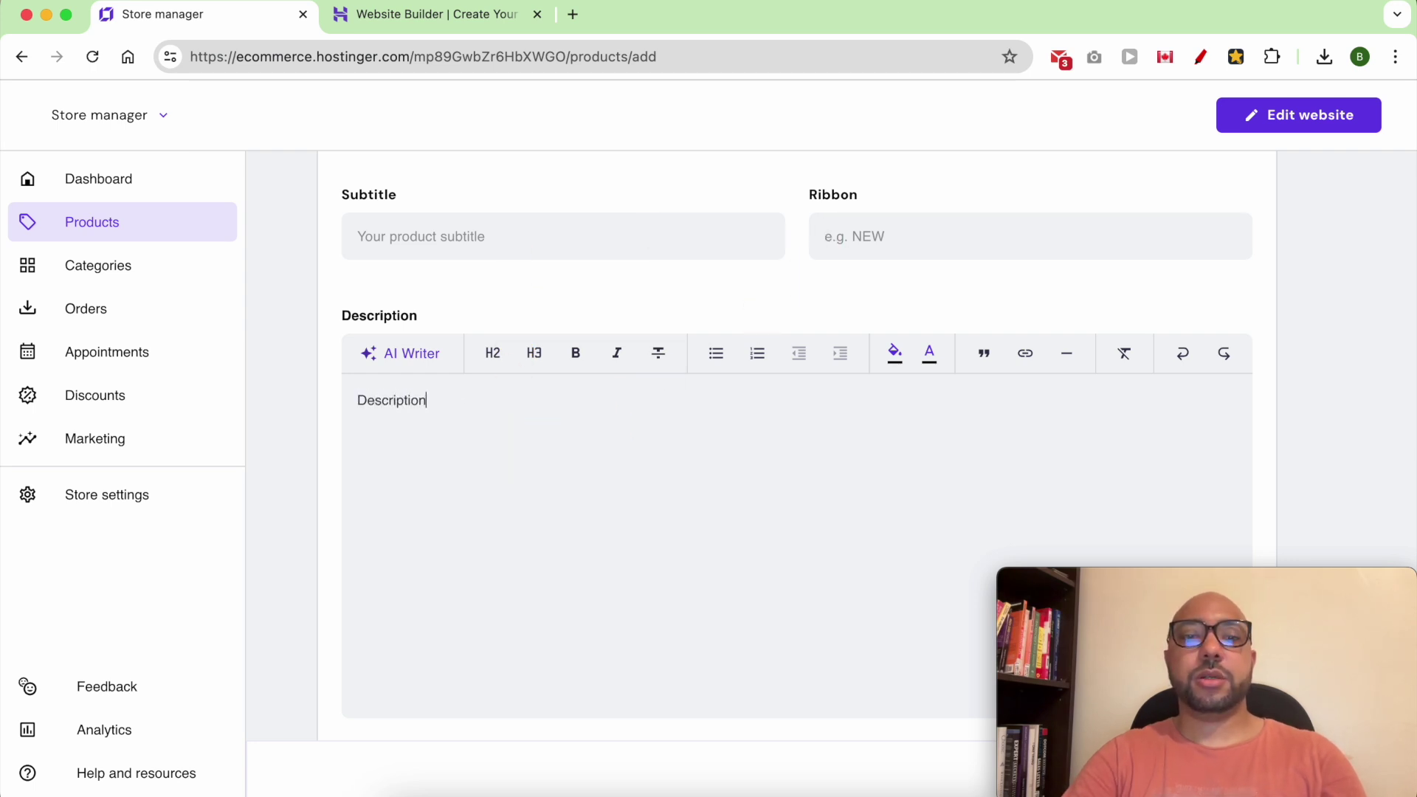
key(ctrl+a)
key(Right)
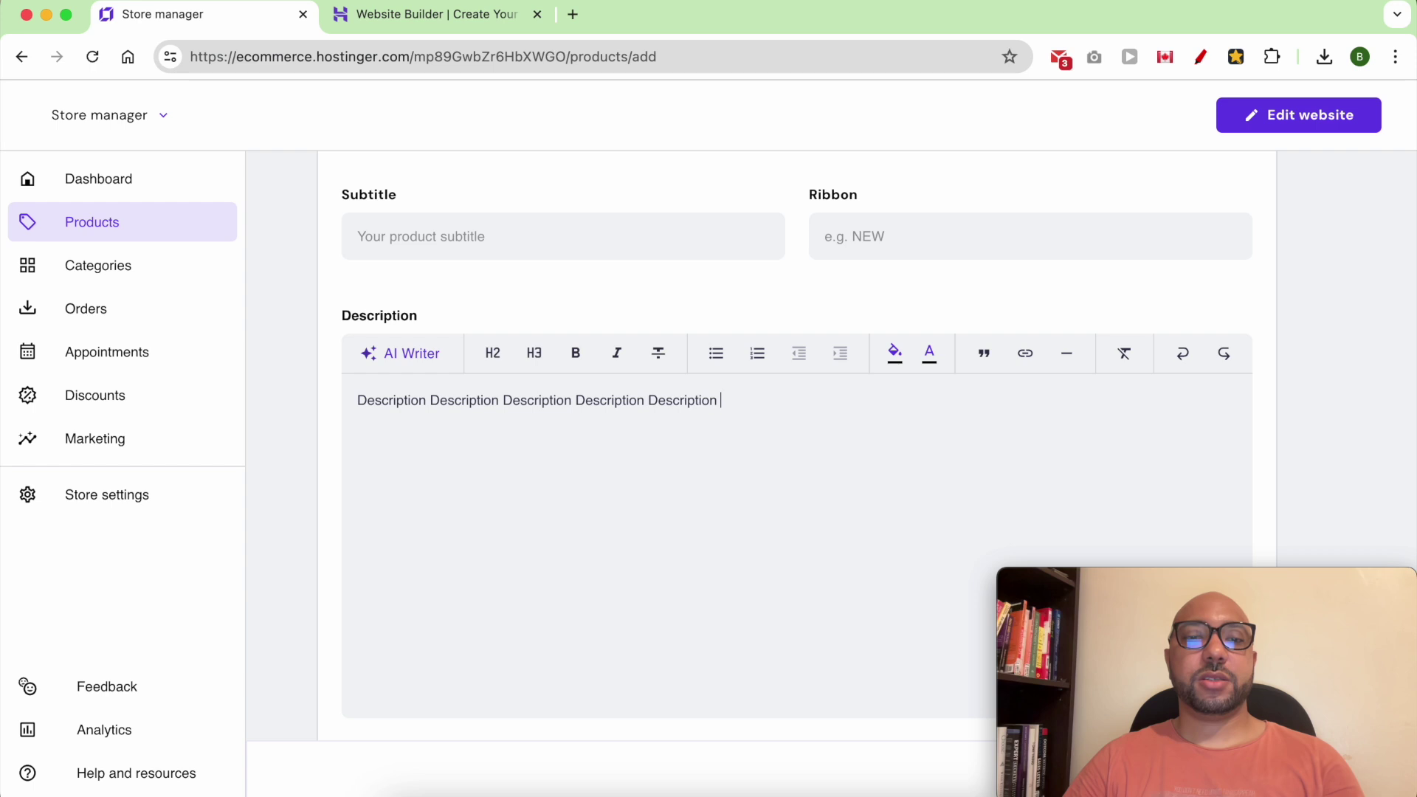
scroll(483, 444, down, 6)
scroll(642, 419, down, 1)
scroll(465, 435, down, 1)
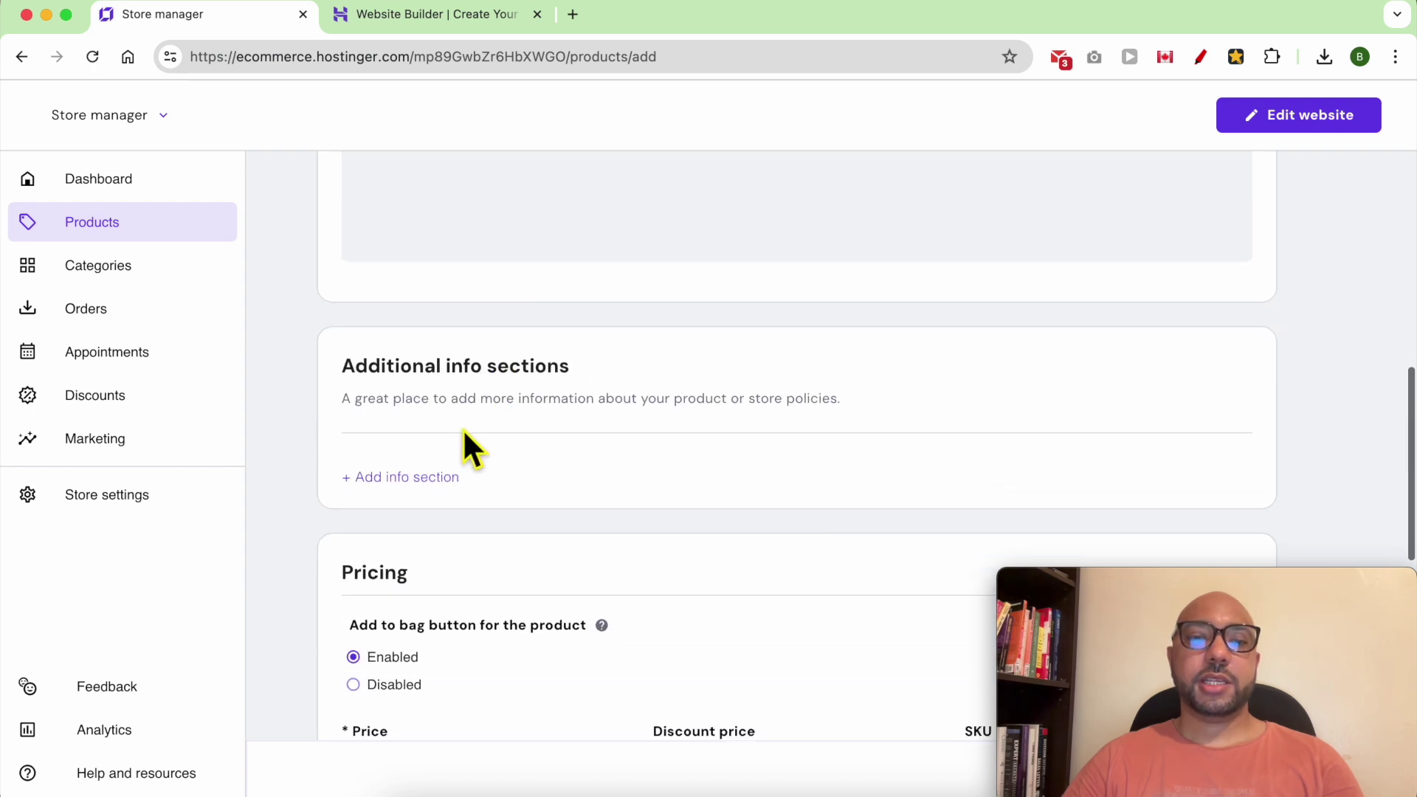
scroll(462, 434, down, 2)
scroll(459, 436, down, 4)
scroll(443, 388, up, 1)
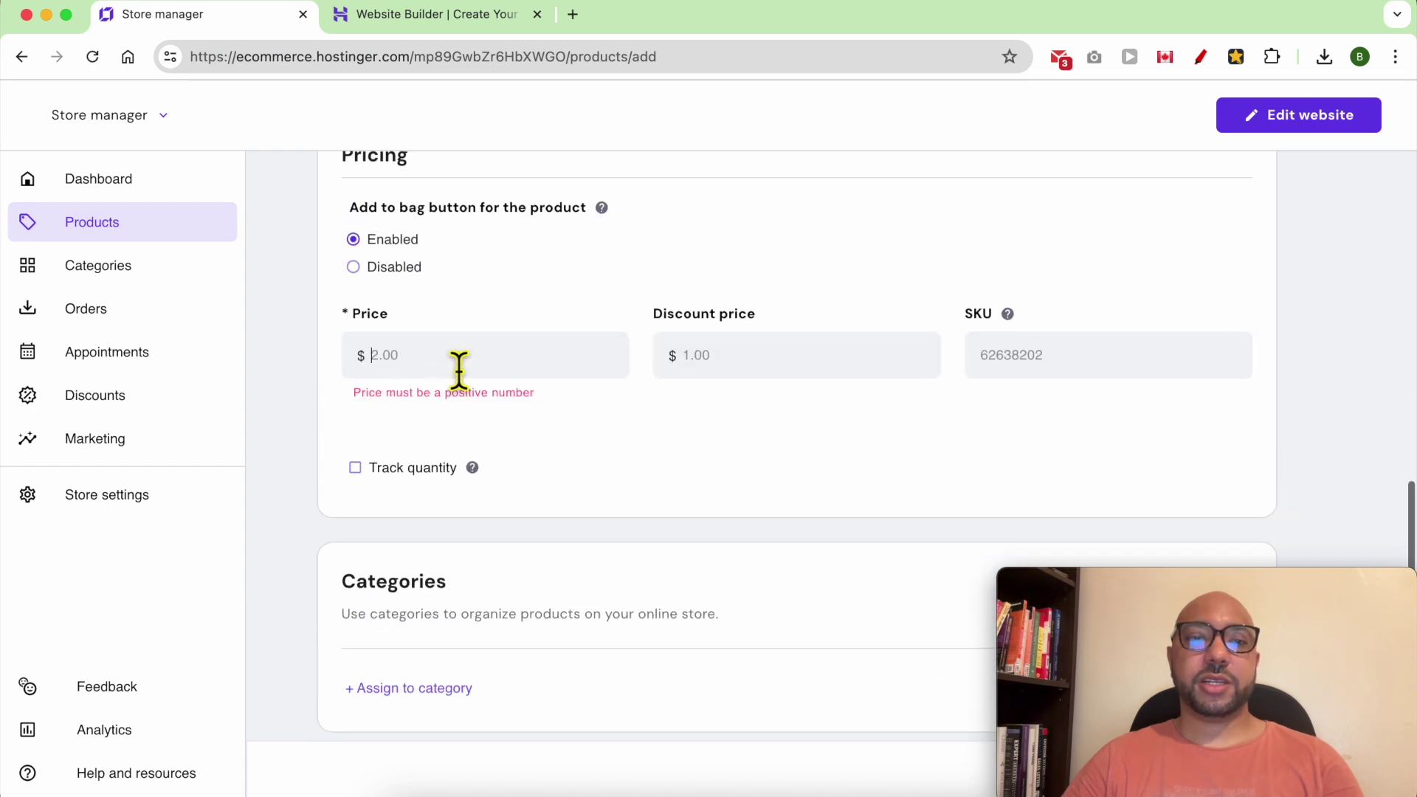
text(5)
Set price 20 and discount price 15, and assign the product to Gifts
key(BackSpace)
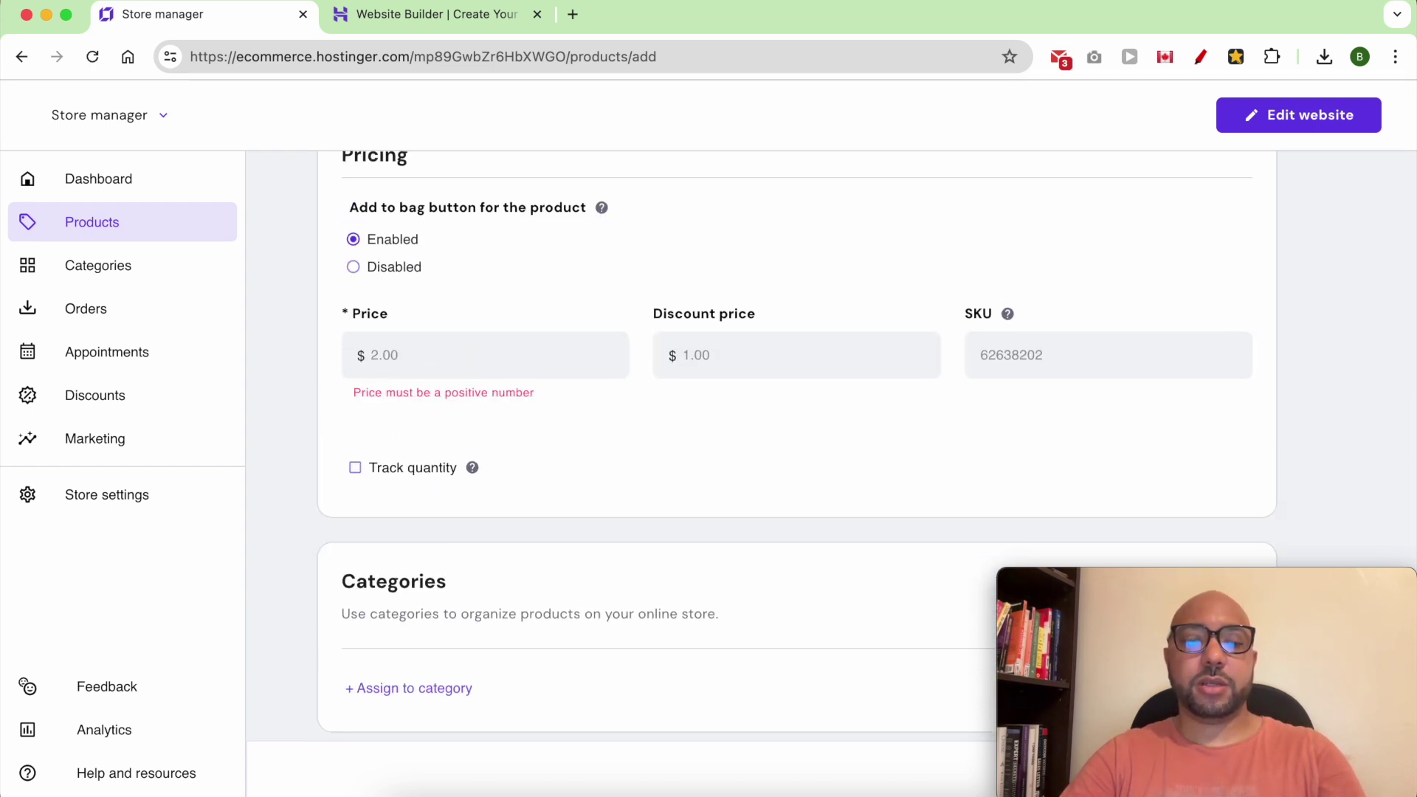
text(20)
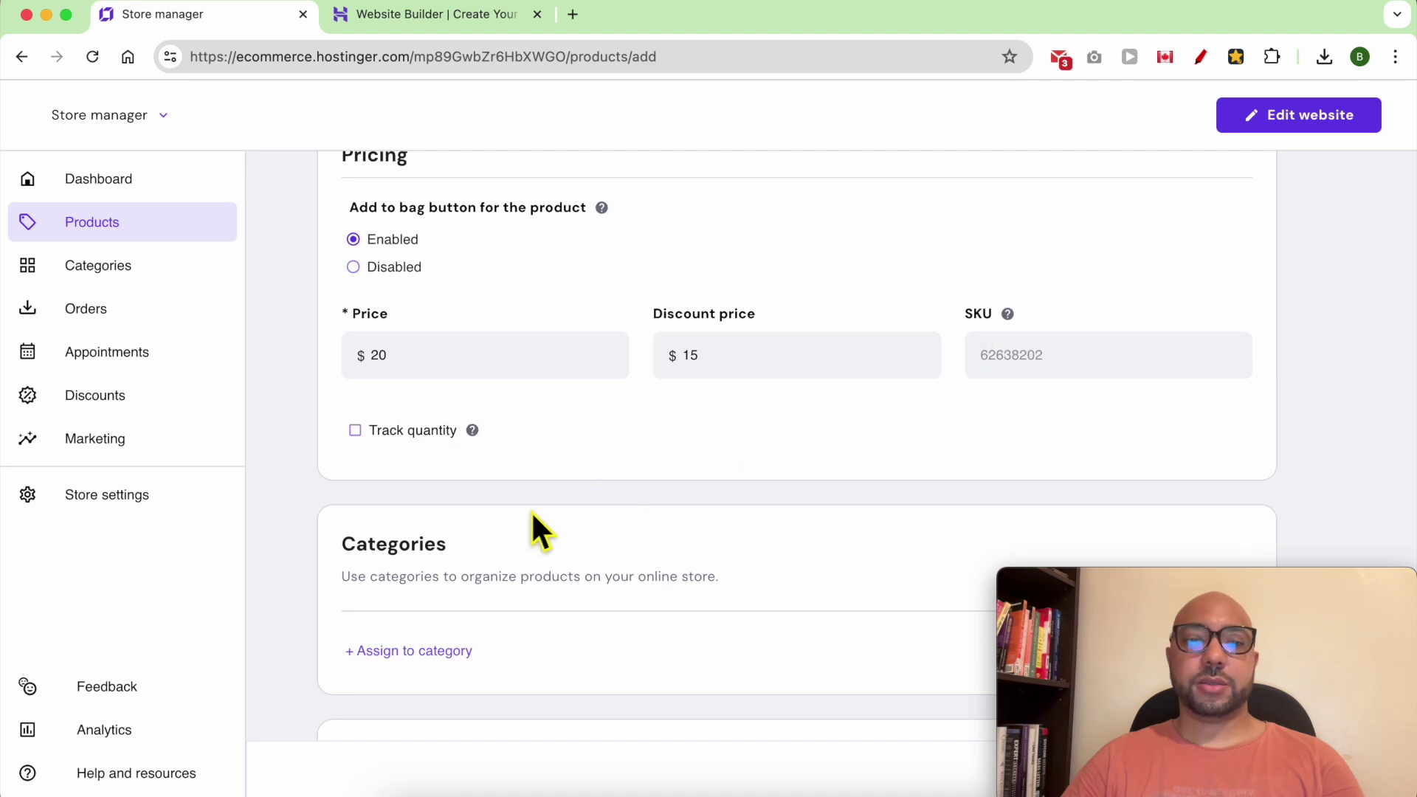
click(406, 654)
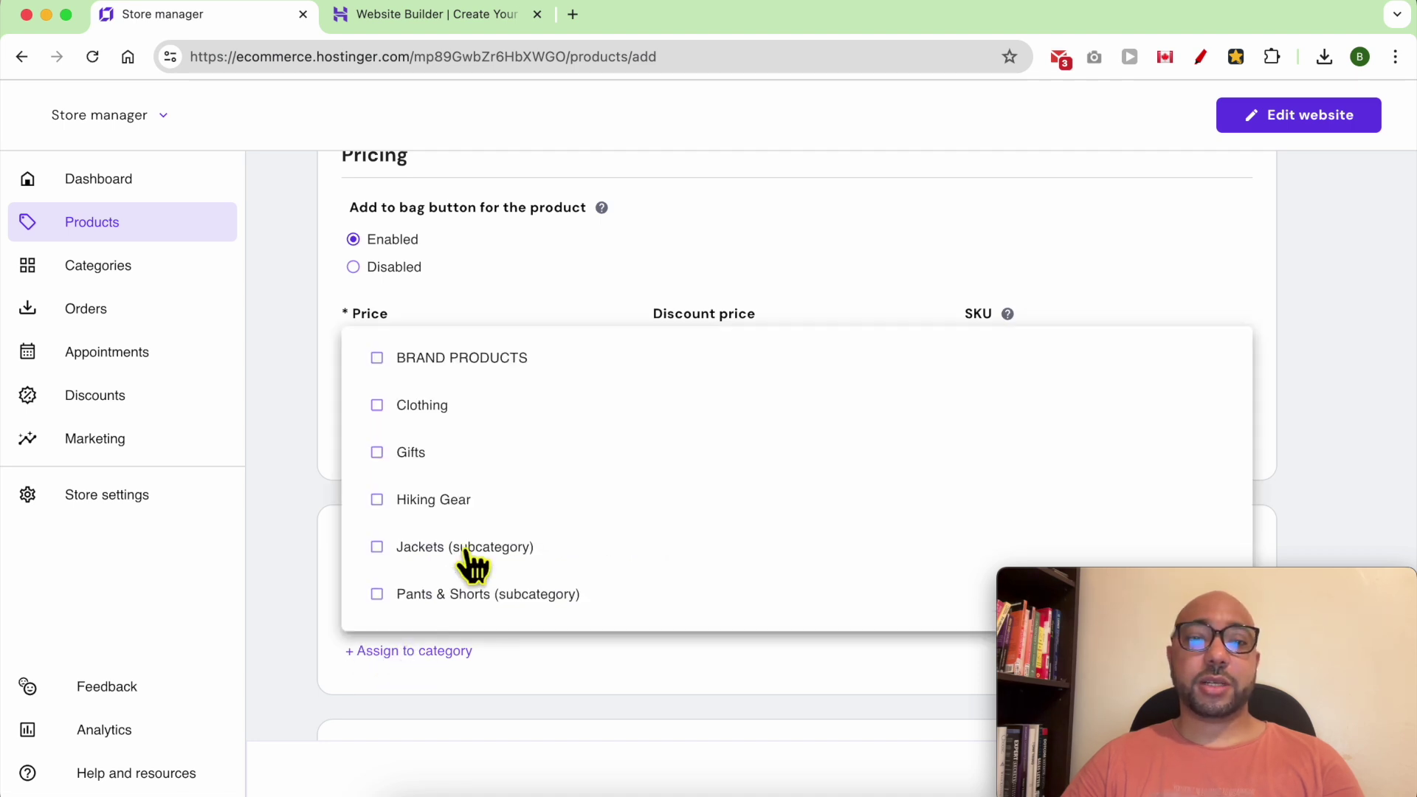
click(449, 463)
click(559, 674)
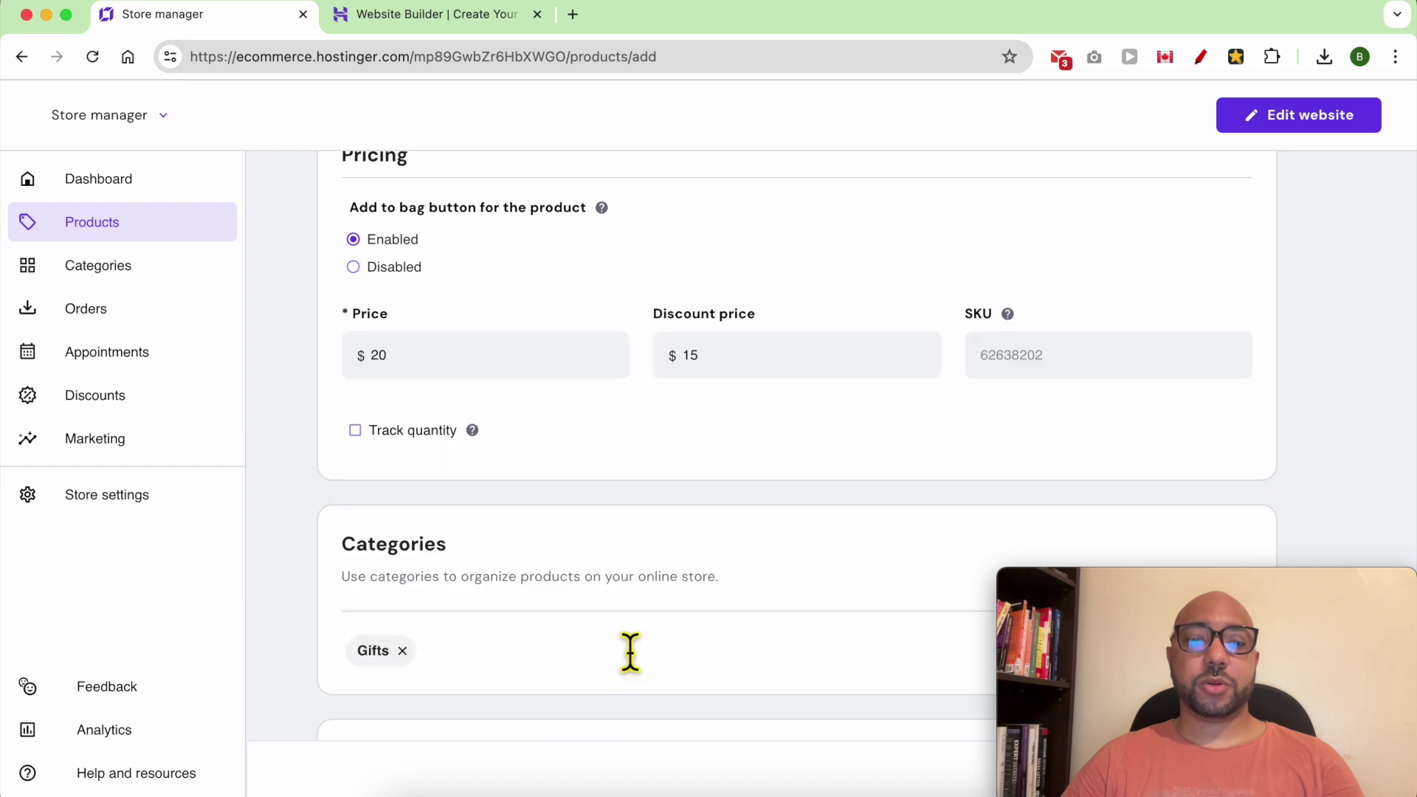
scroll(631, 654, down, 2)
scroll(631, 656, down, 5)
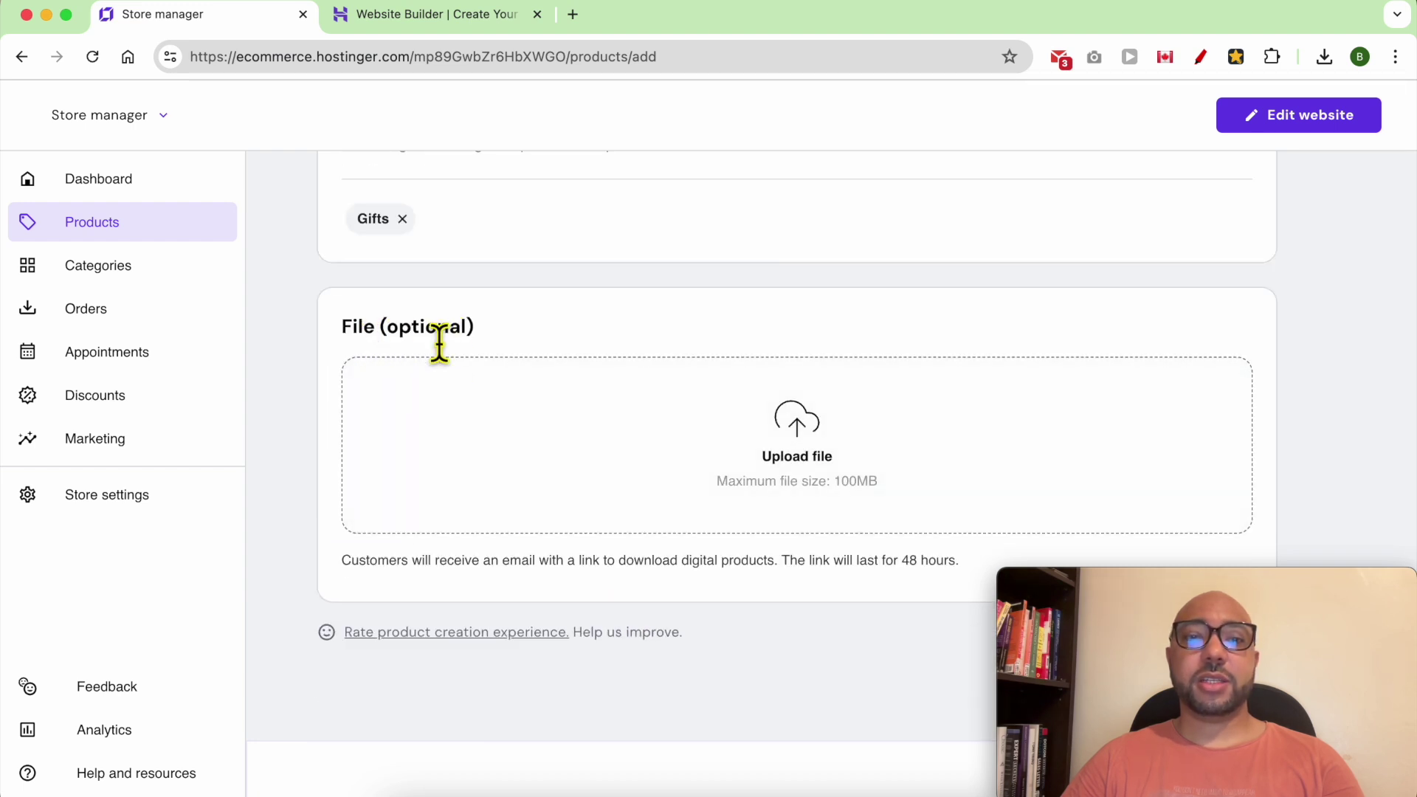
Upload New Project.jpg from Downloads as the product's downloadable file
click(816, 443)
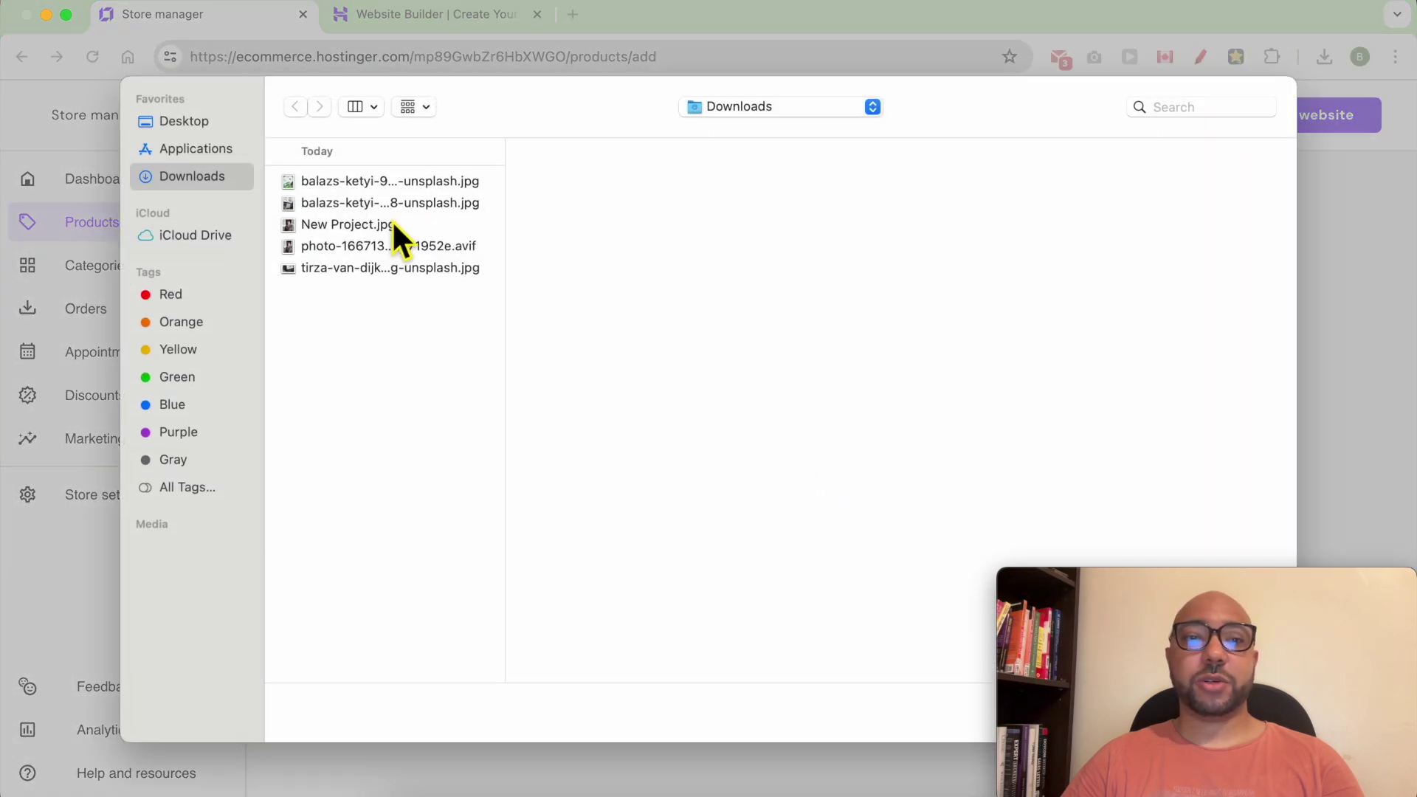
click(395, 225)
double_click(400, 224)
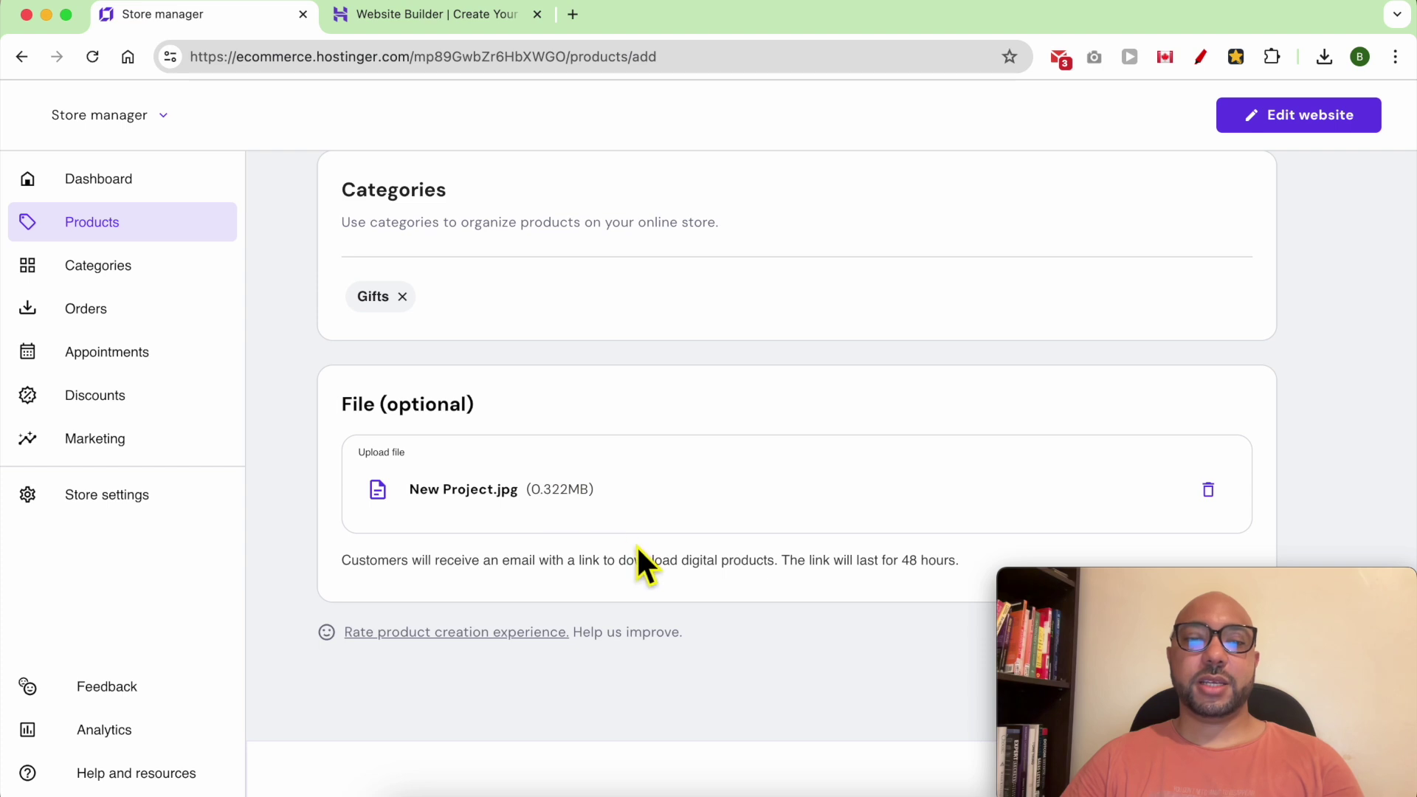
drag(1181, 587, 1187, 412)
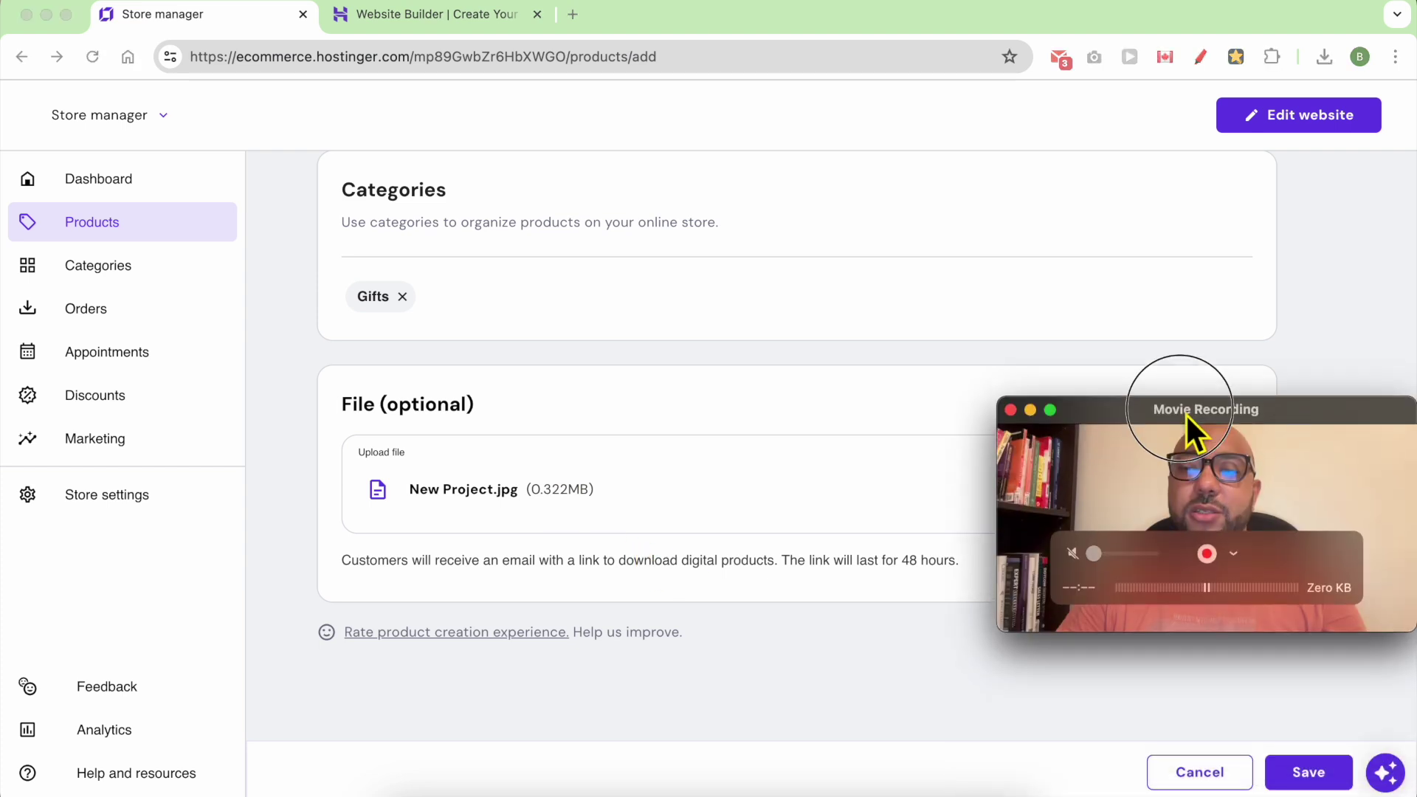
Save the Digital product listing at $15 and go to the website editor
click(1309, 773)
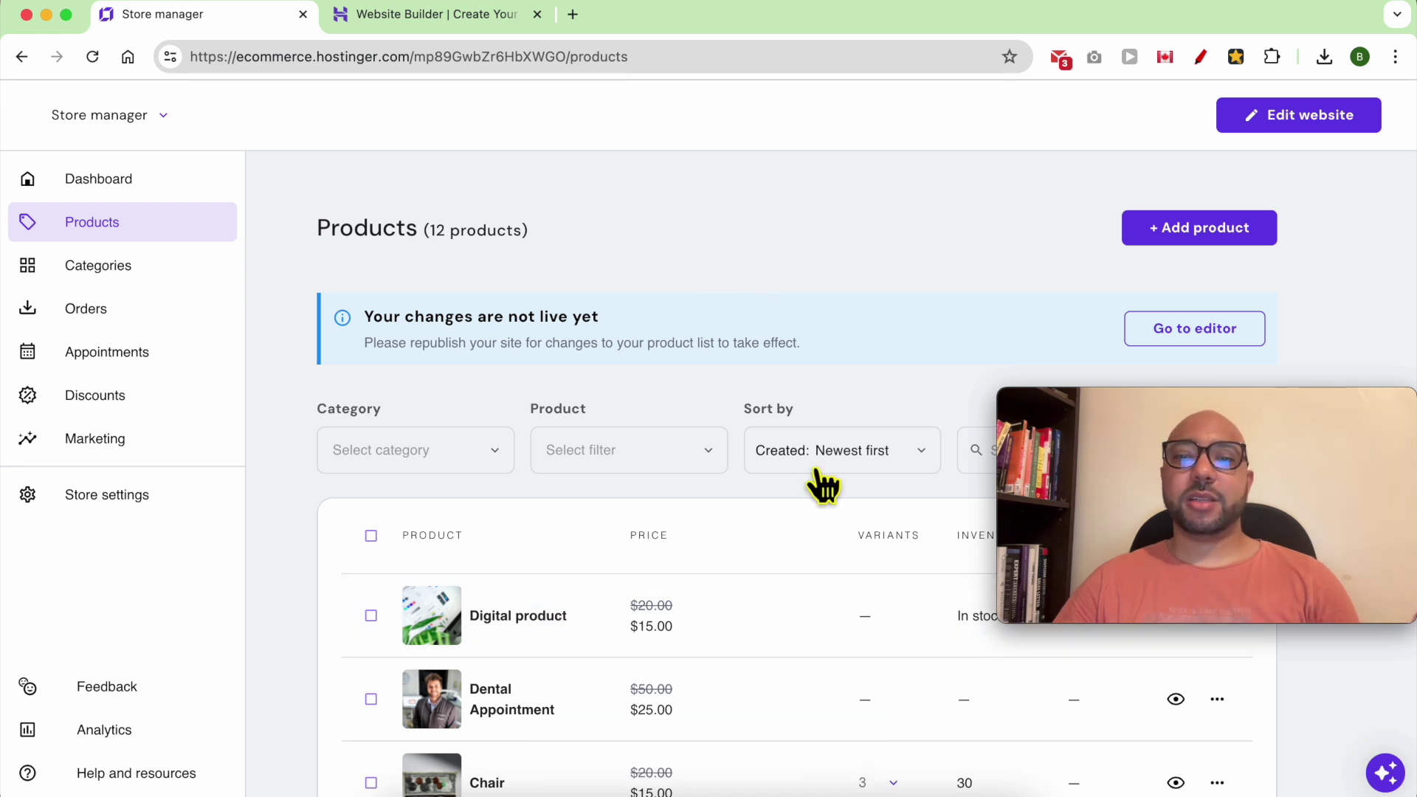
click(1300, 133)
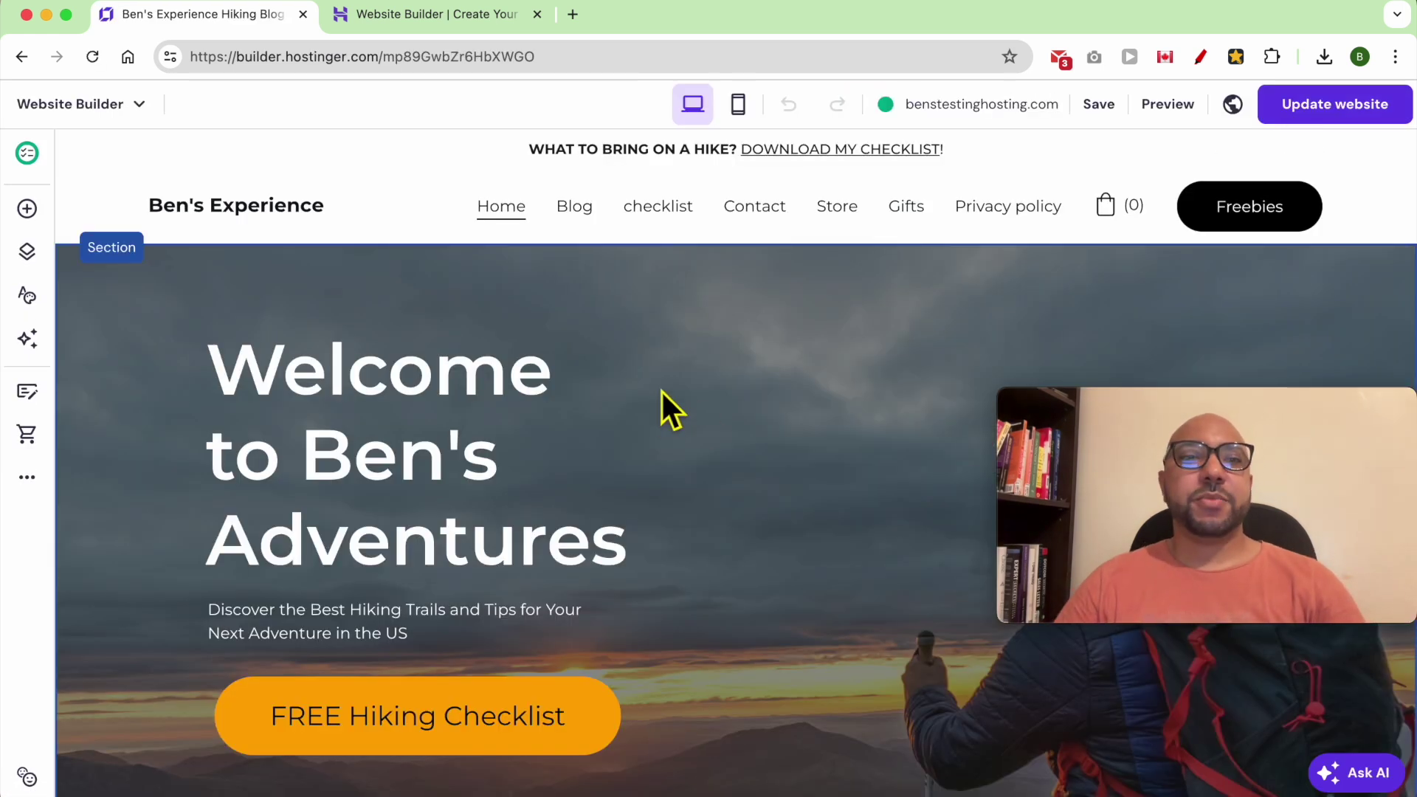
Reword the BRAND PRODUCTS heading to 'CHECK MY DIGITAL PRODUCT' on one line, then open Add section
click(665, 388)
scroll(677, 391, down, 4)
scroll(683, 395, down, 2)
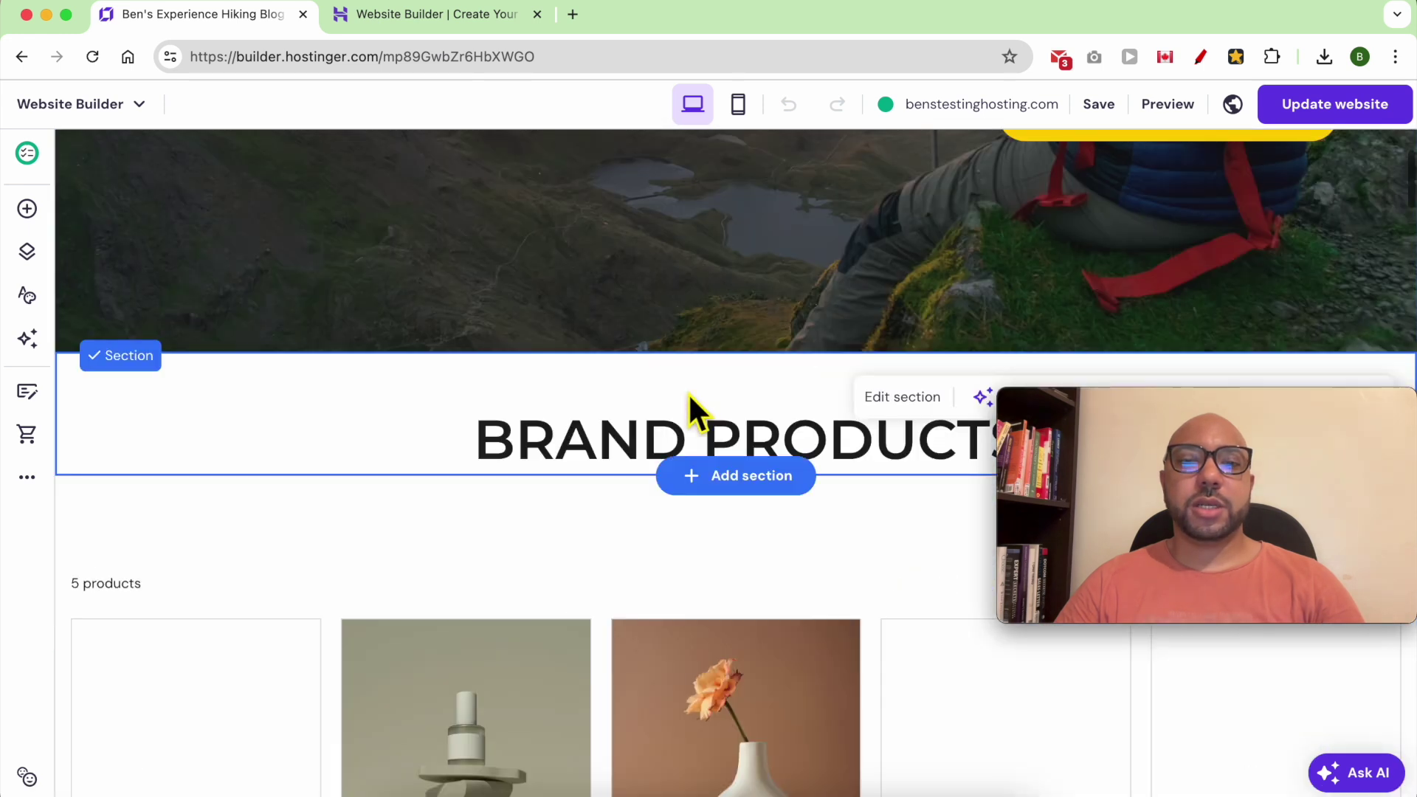
scroll(591, 443, down, 1)
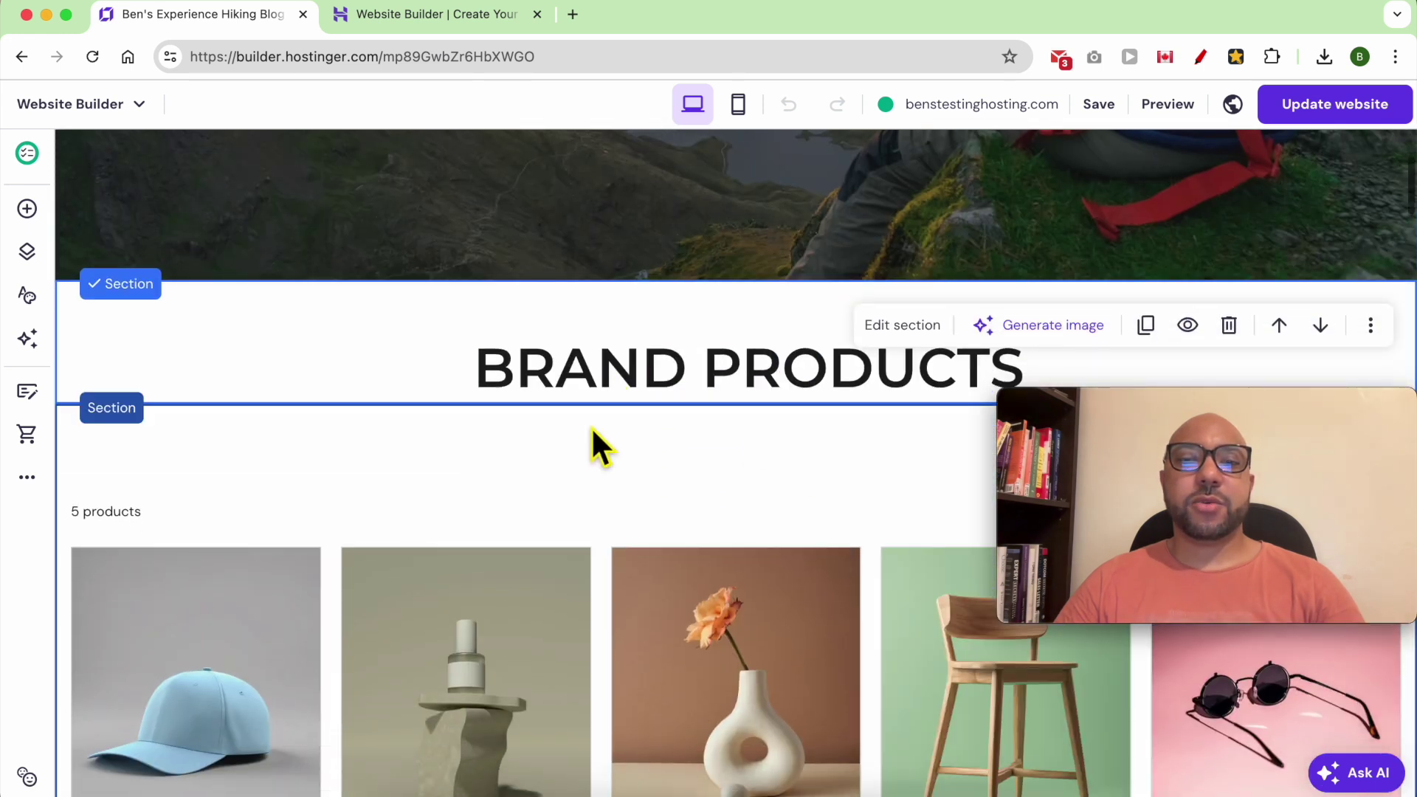
click(603, 390)
double_click(604, 385)
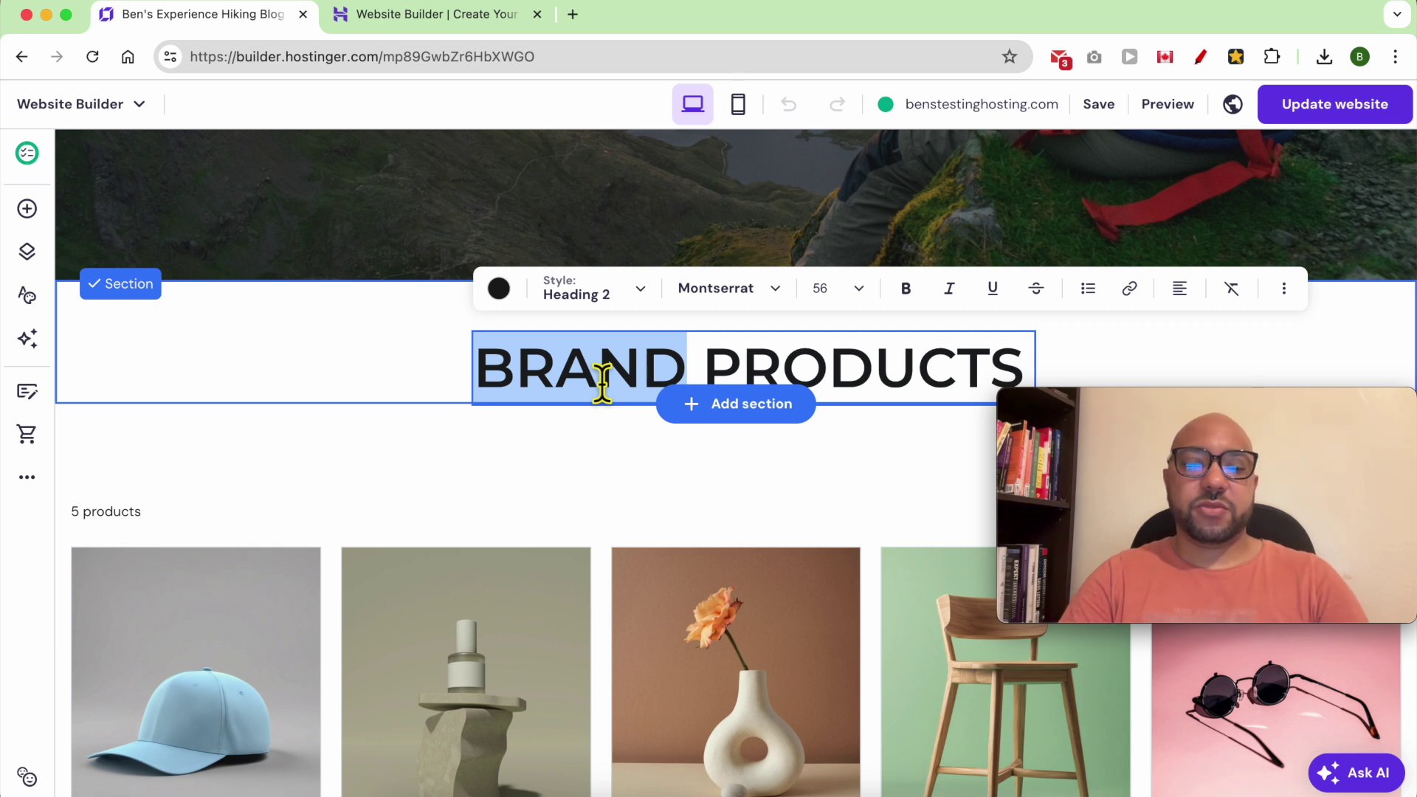
text(CHECK MY DIGITAL)
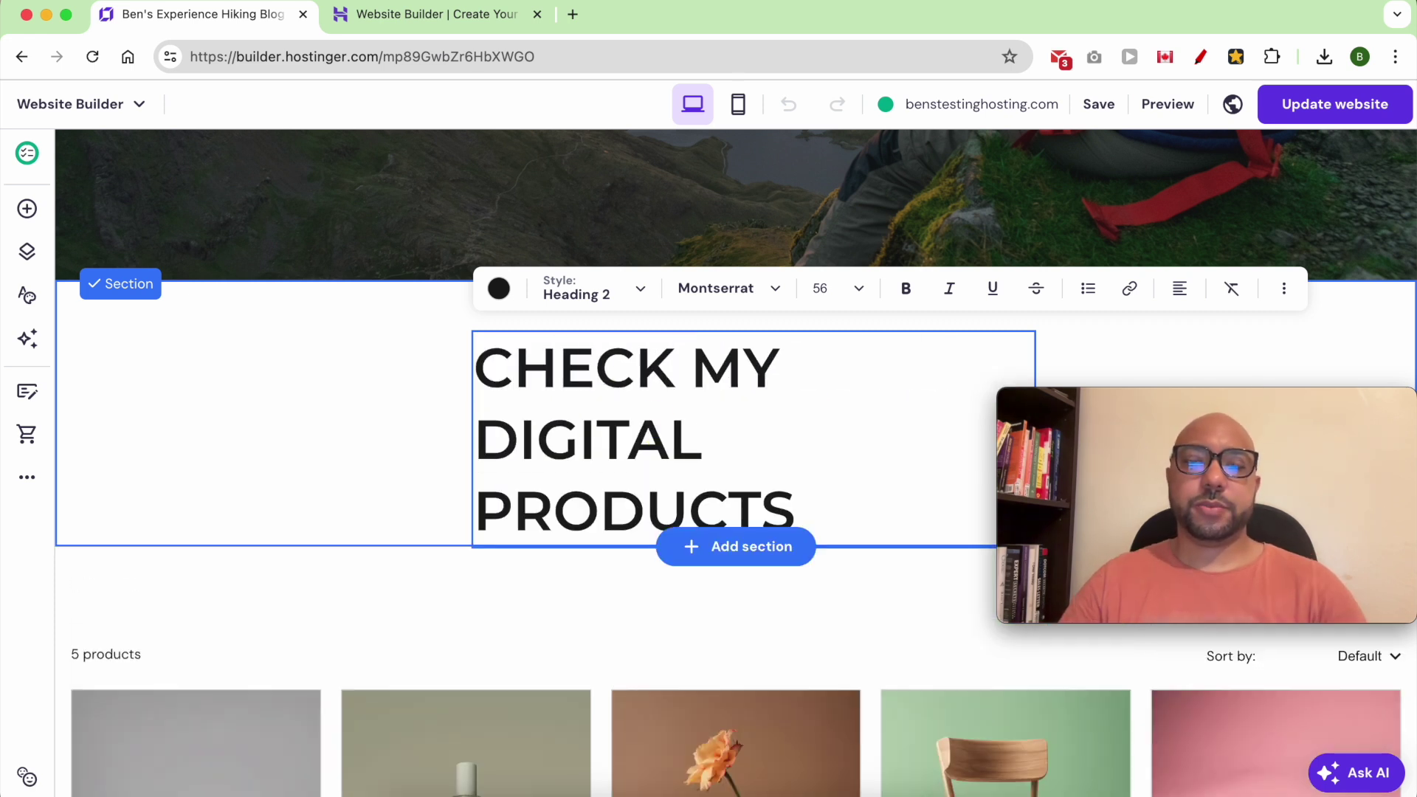
key(BackSpace)
drag(474, 438, 185, 410)
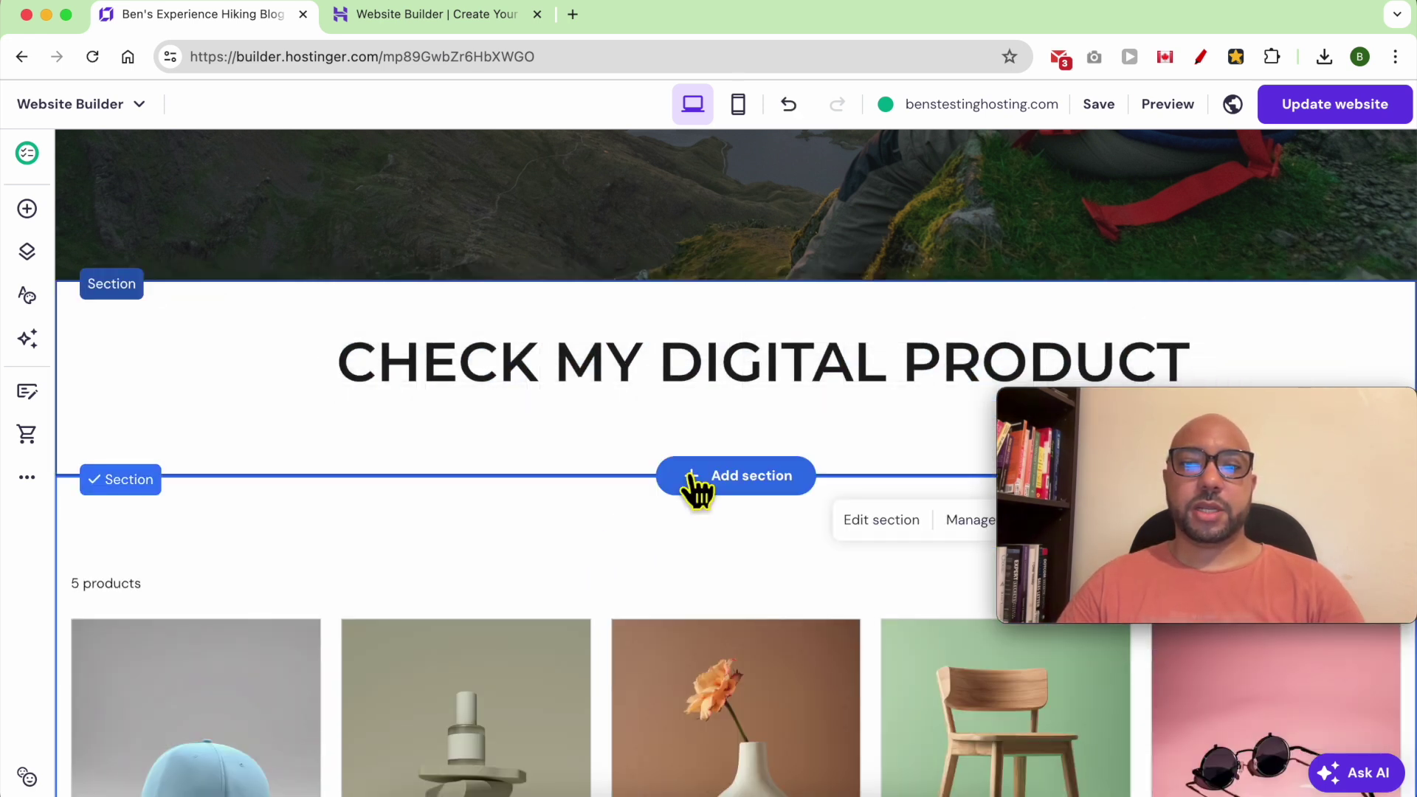
click(741, 488)
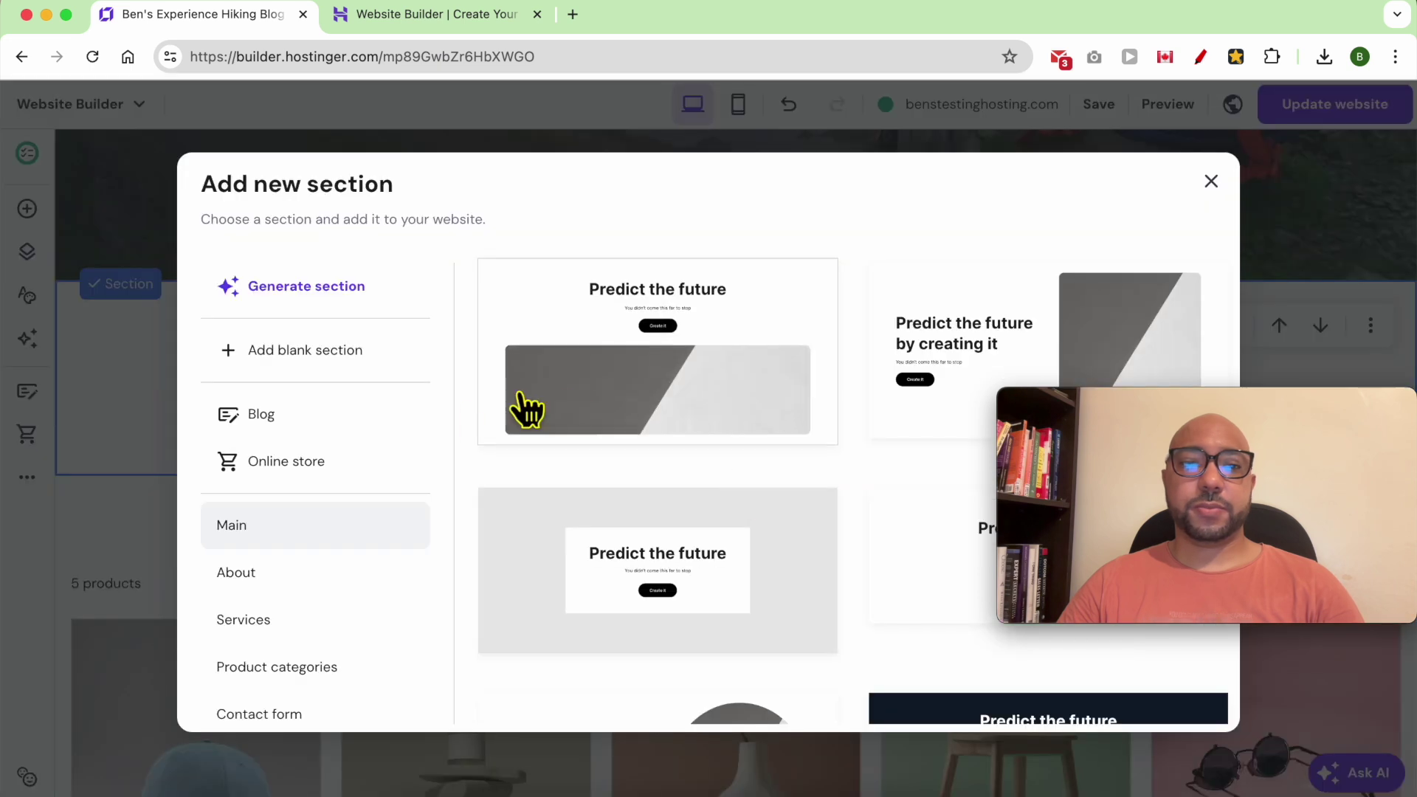
Insert the Online store 'Single product' section template
click(350, 476)
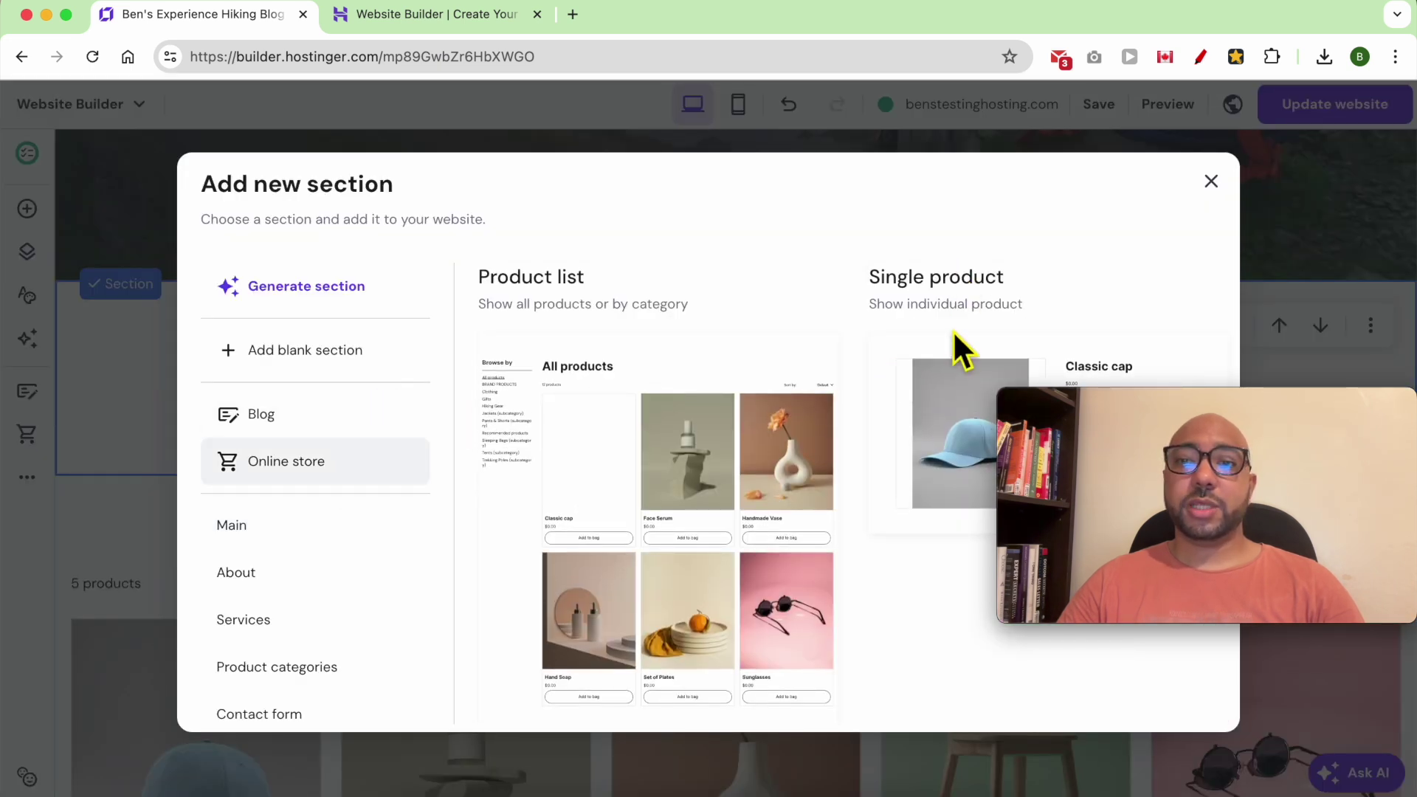
click(950, 408)
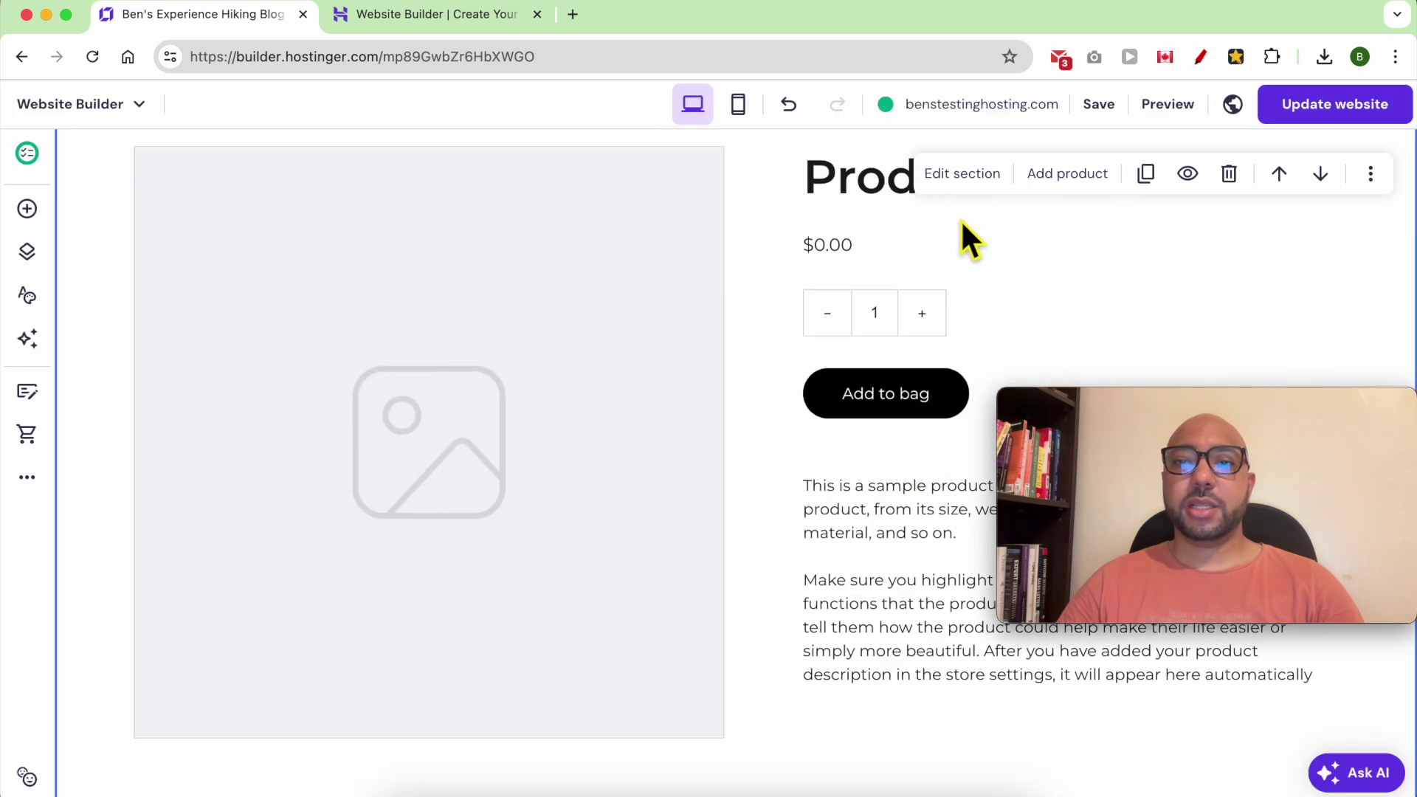
Link the single-product section to the Digital product in its settings
click(980, 194)
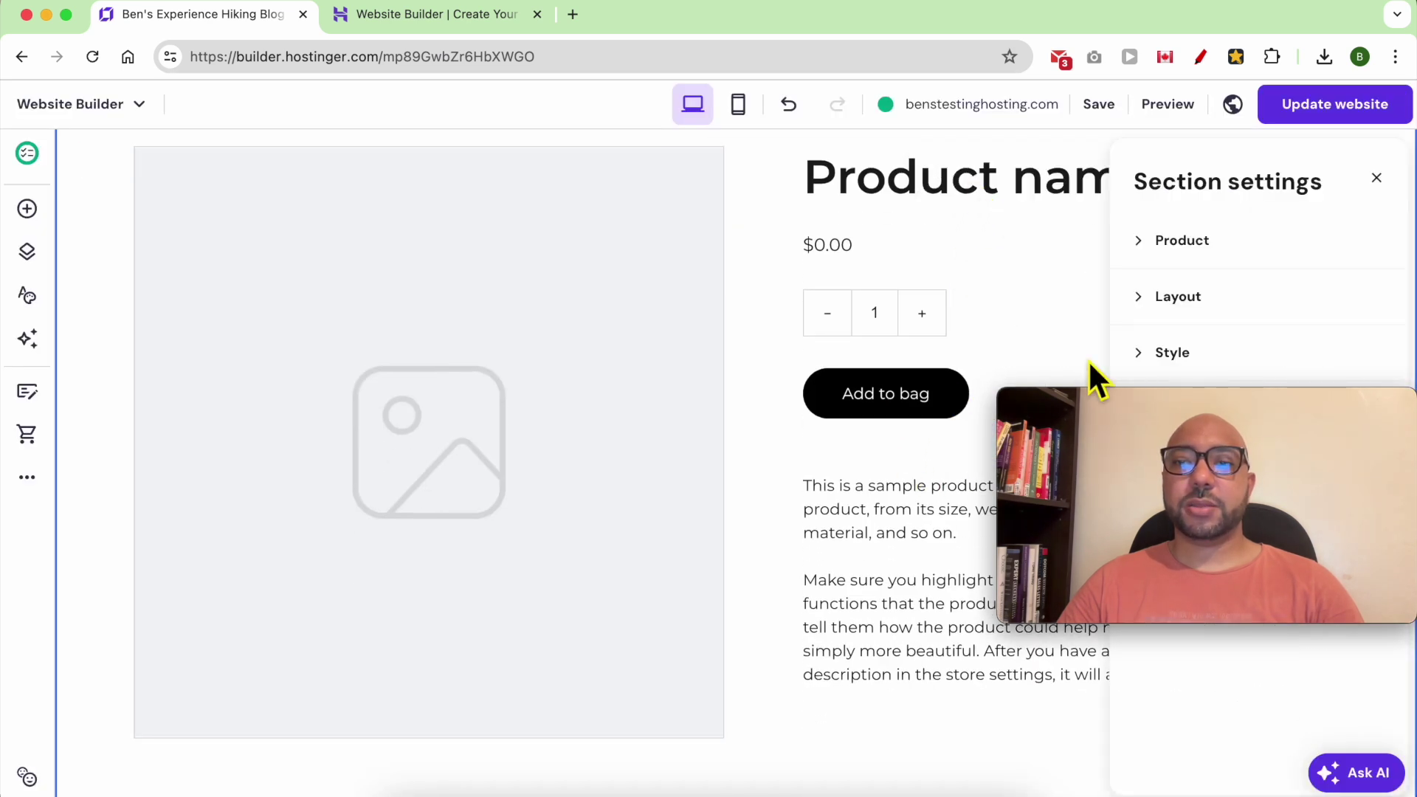
drag(1131, 413, 185, 587)
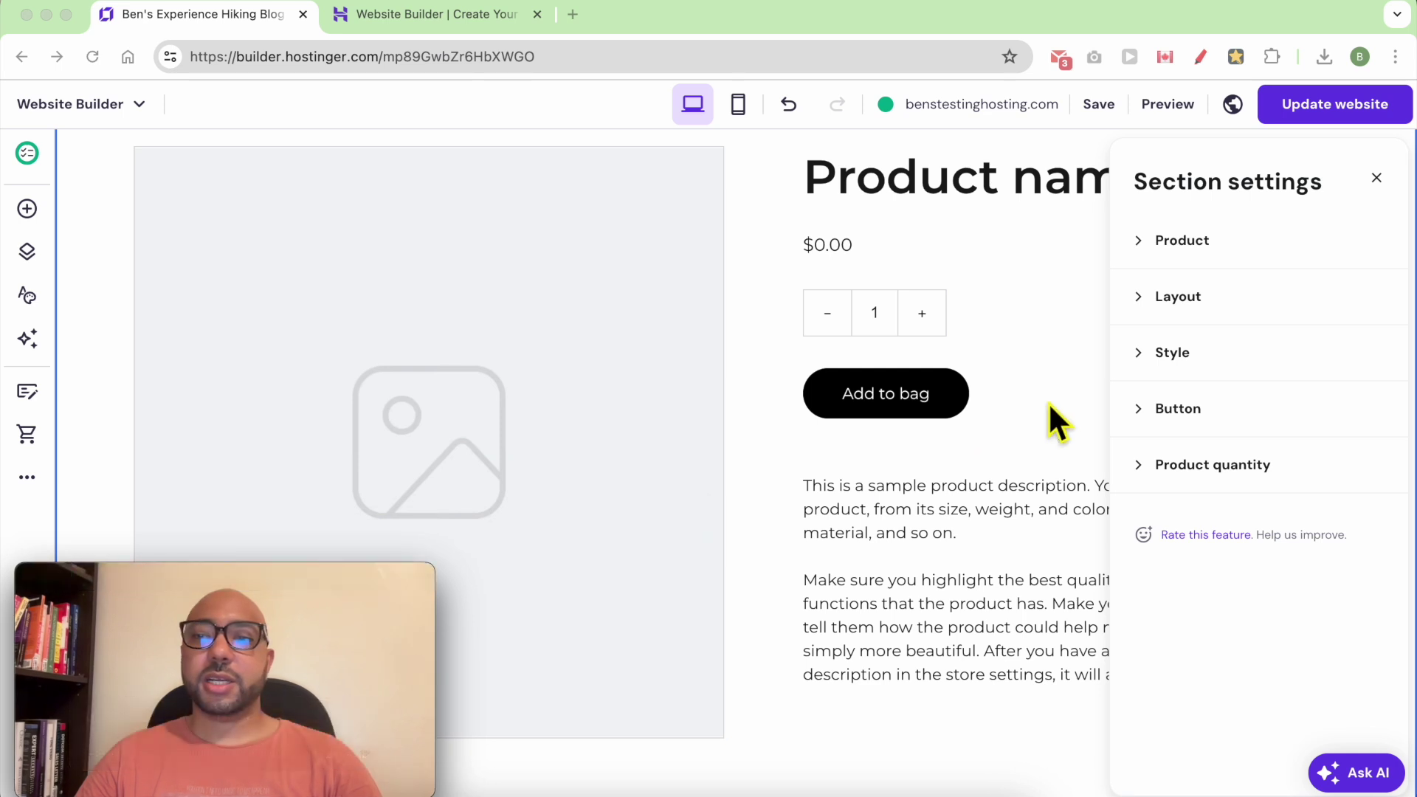
click(1202, 247)
click(1246, 353)
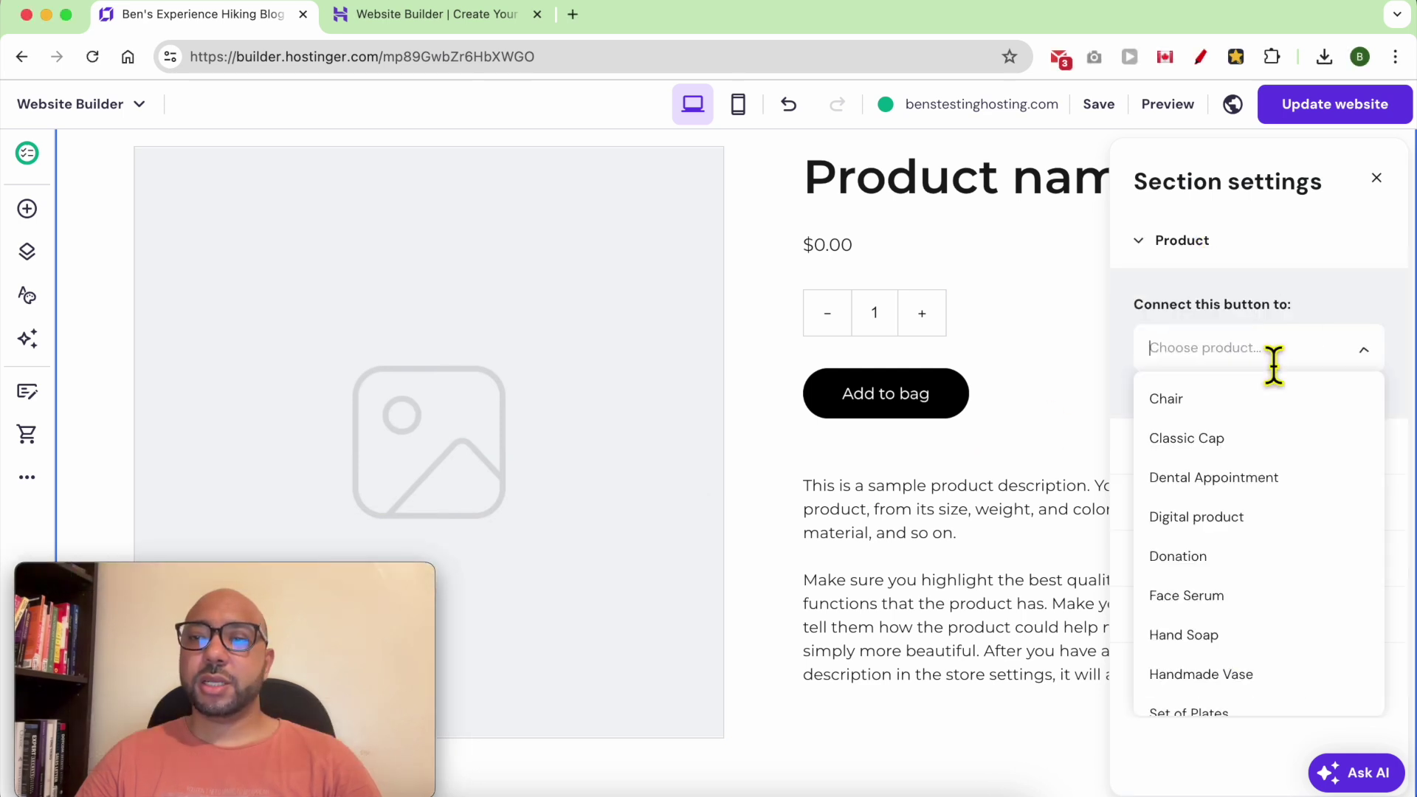
click(1255, 538)
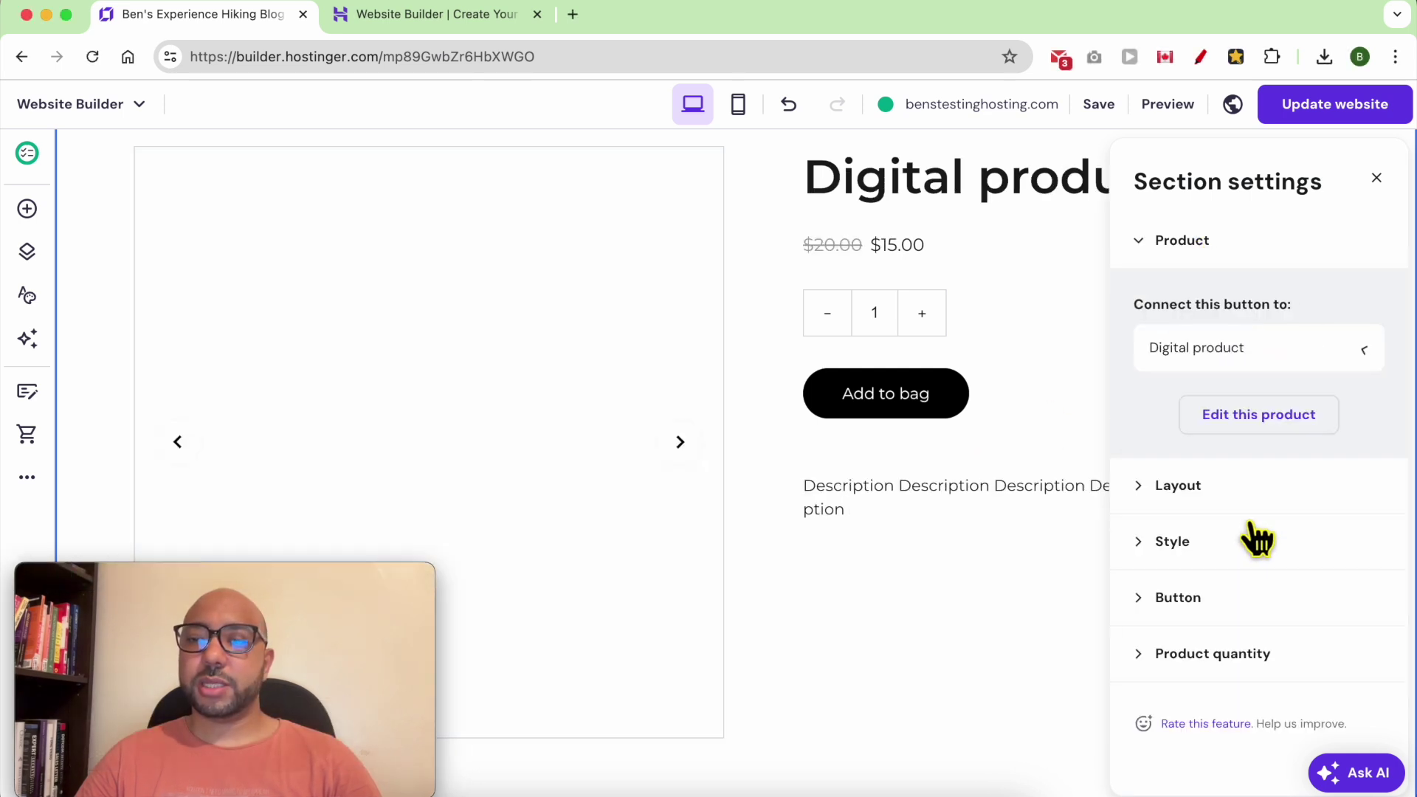
Close the section settings, publish the website changes and view the live site
click(1376, 180)
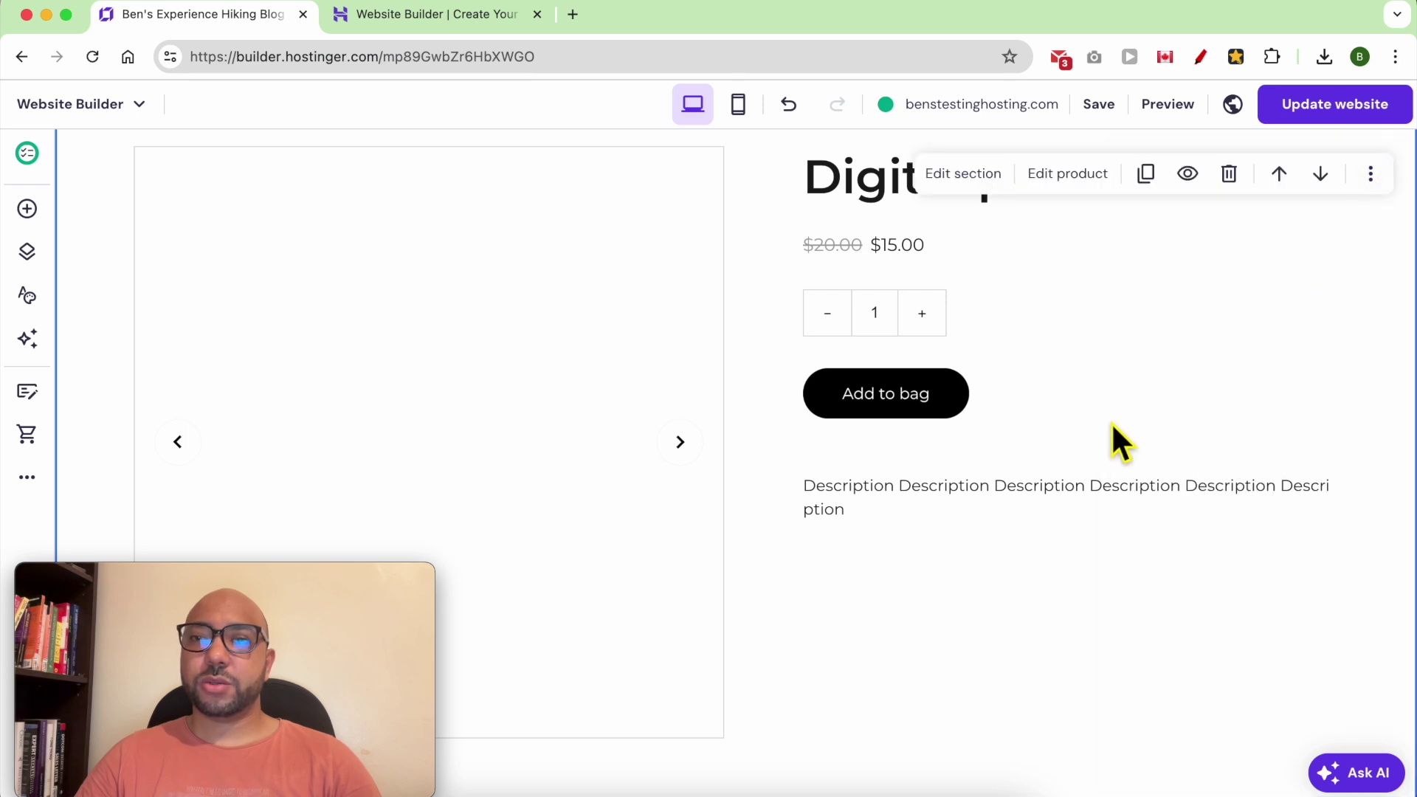
mouse_move(1232, 104)
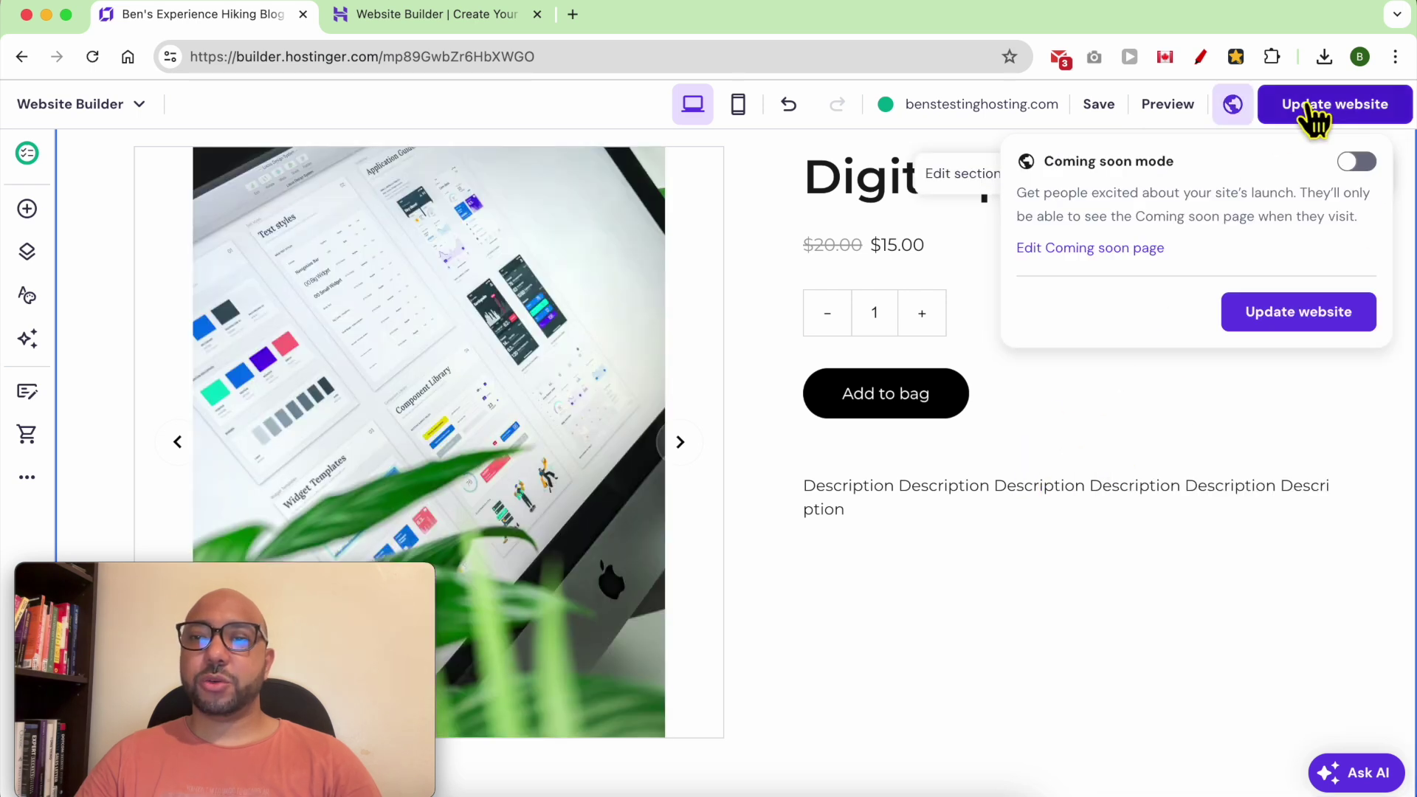
click(1316, 111)
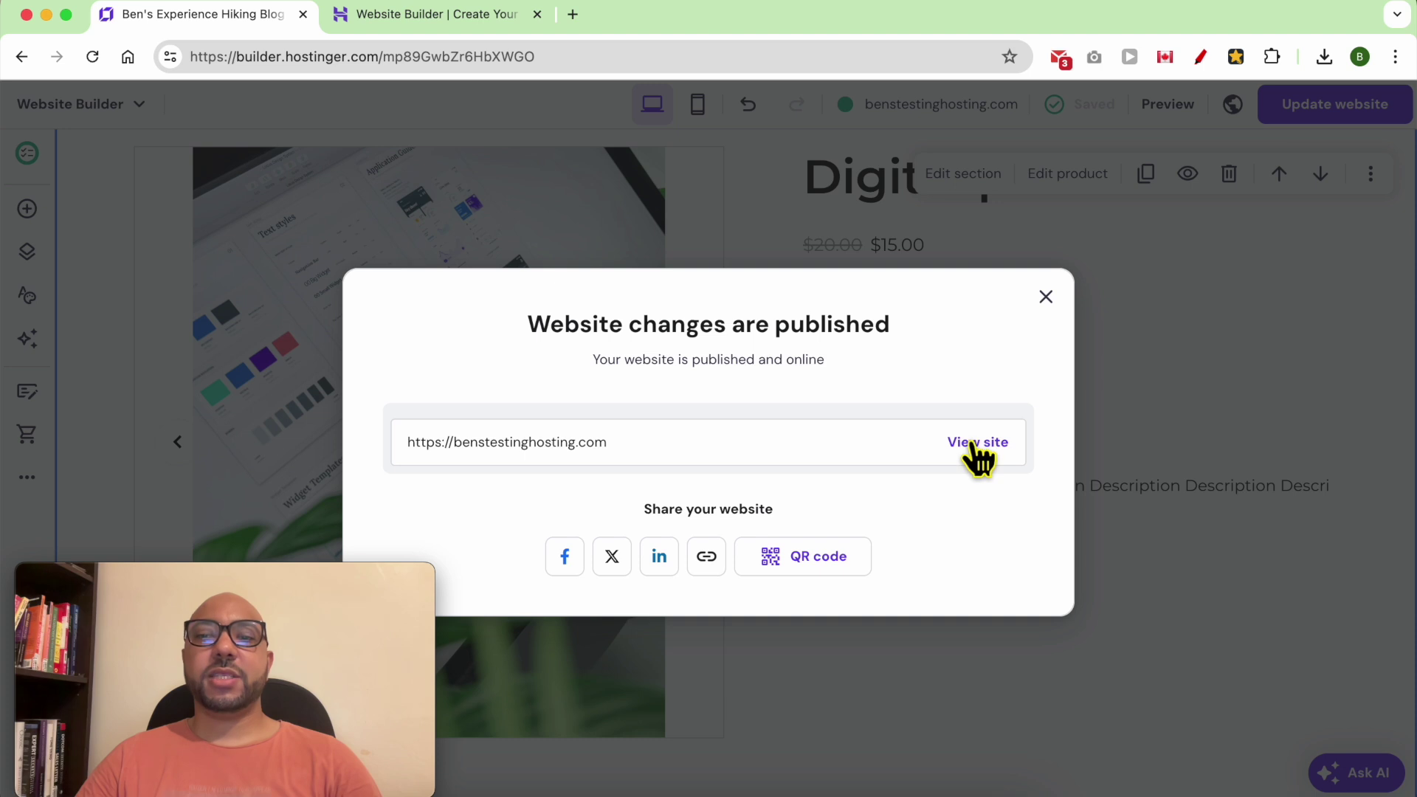
click(975, 443)
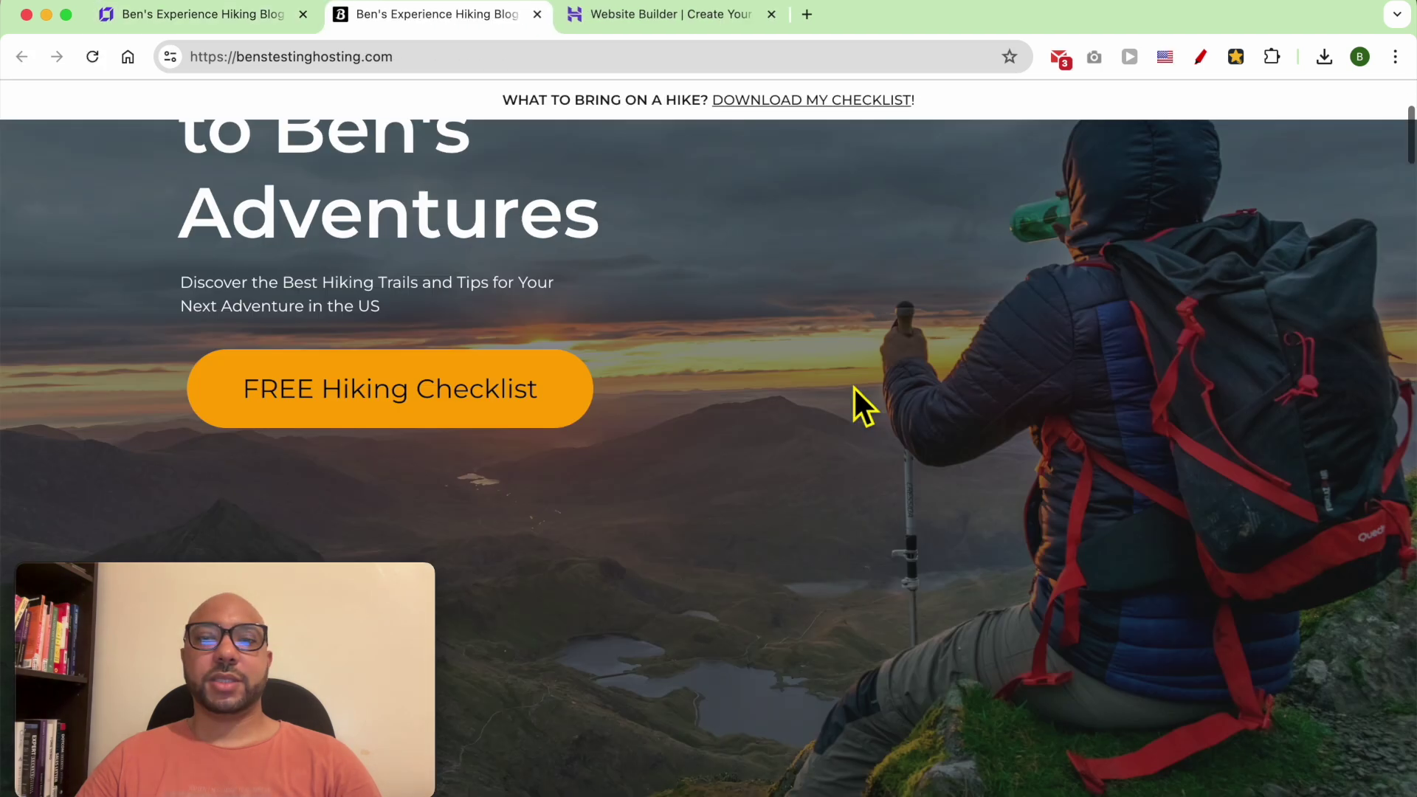
scroll(854, 386, down, 10)
scroll(726, 355, down, 2)
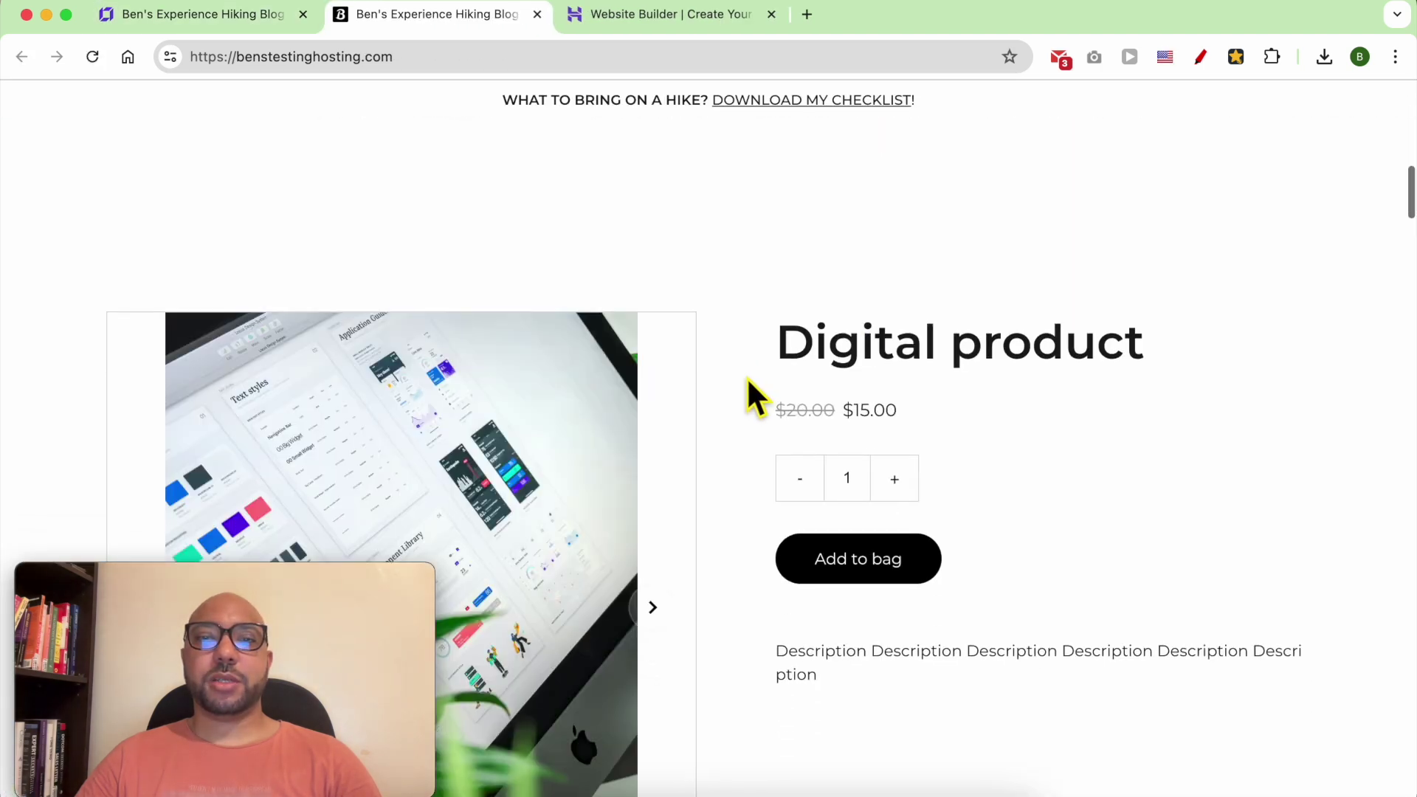
Check the Digital product's name and $15.00 sale price, and raise its quantity
triple_click(892, 357)
scroll(943, 369, down, 5)
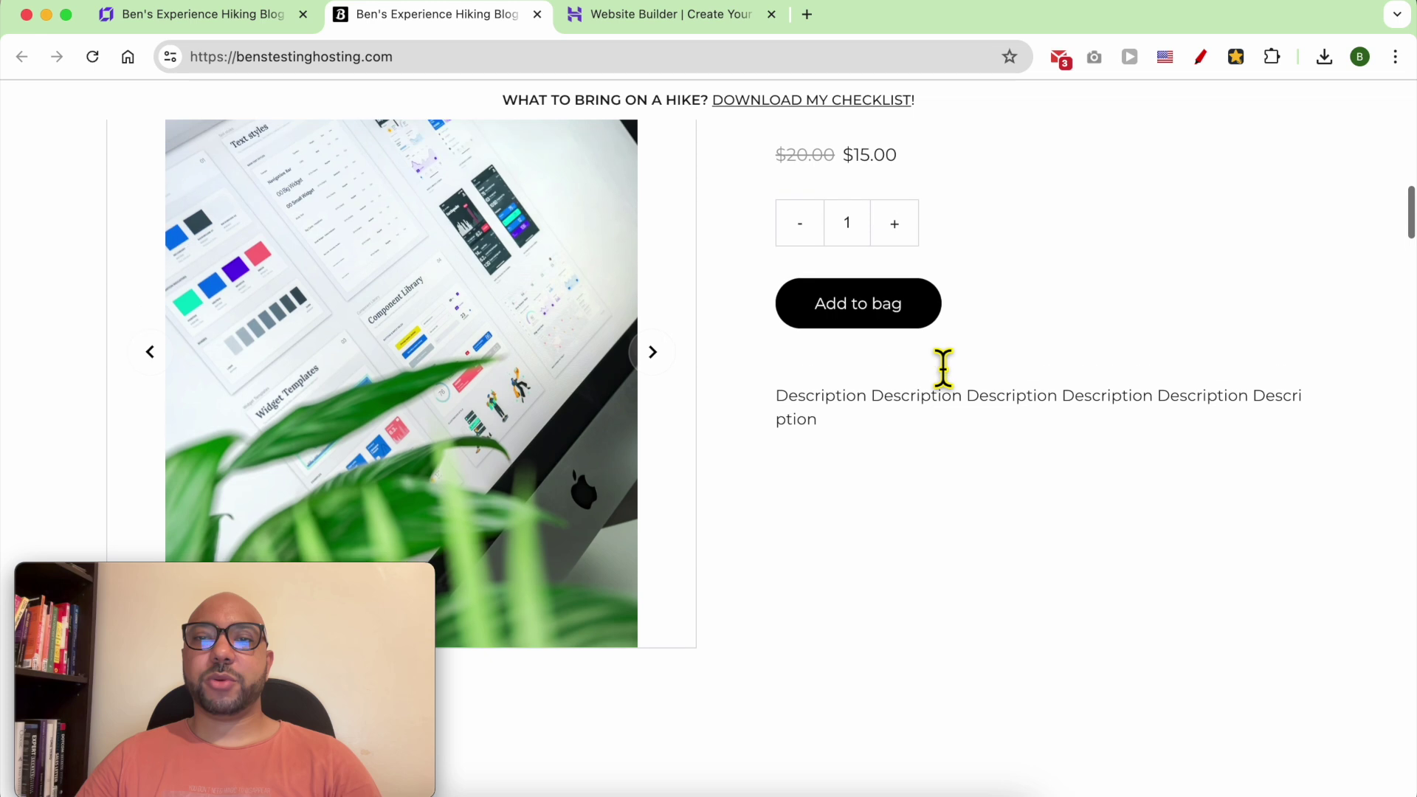
scroll(942, 368, up, 2)
double_click(825, 276)
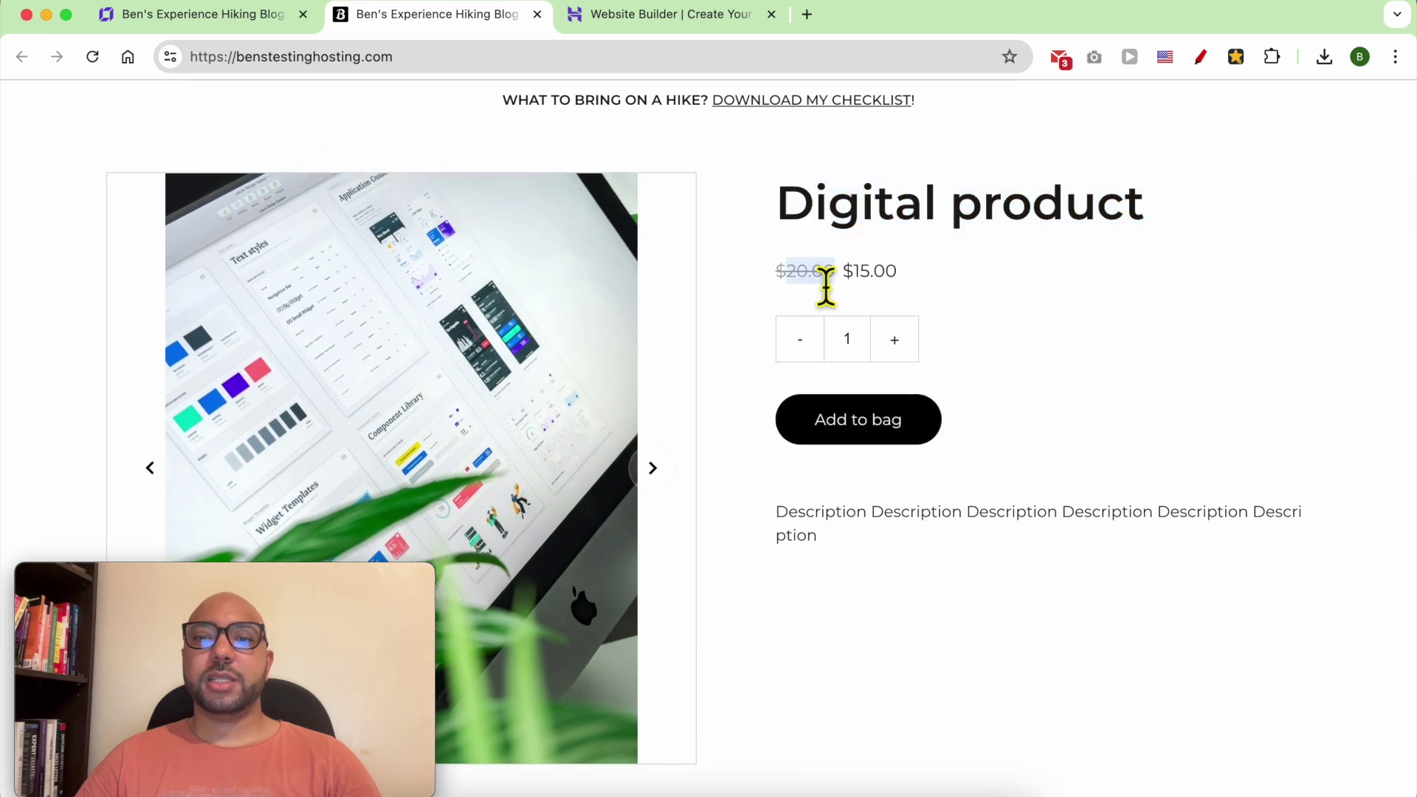
double_click(877, 276)
click(893, 346)
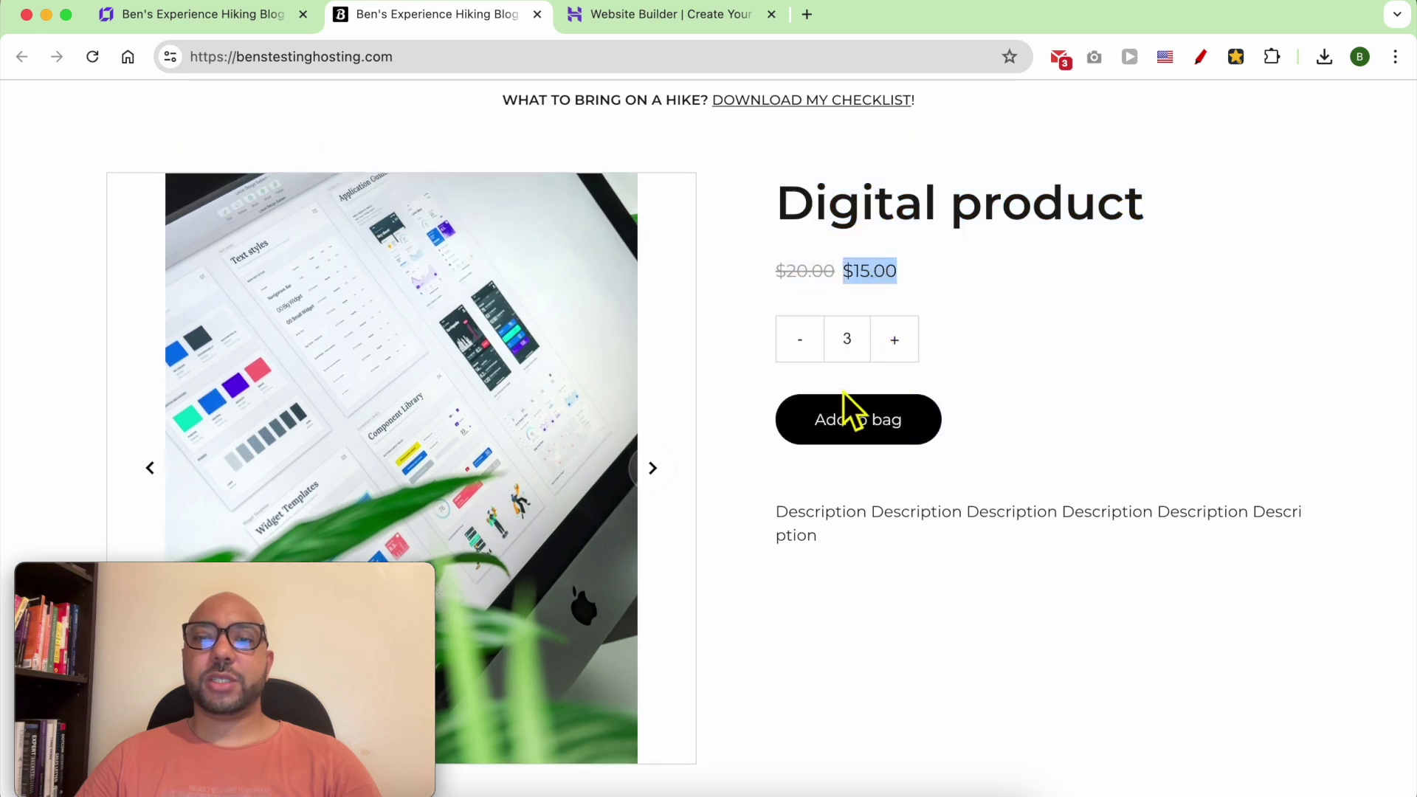
Add three Digital products to the bag, then remove Face Serum and Handmade Vase
triple_click(860, 531)
click(645, 471)
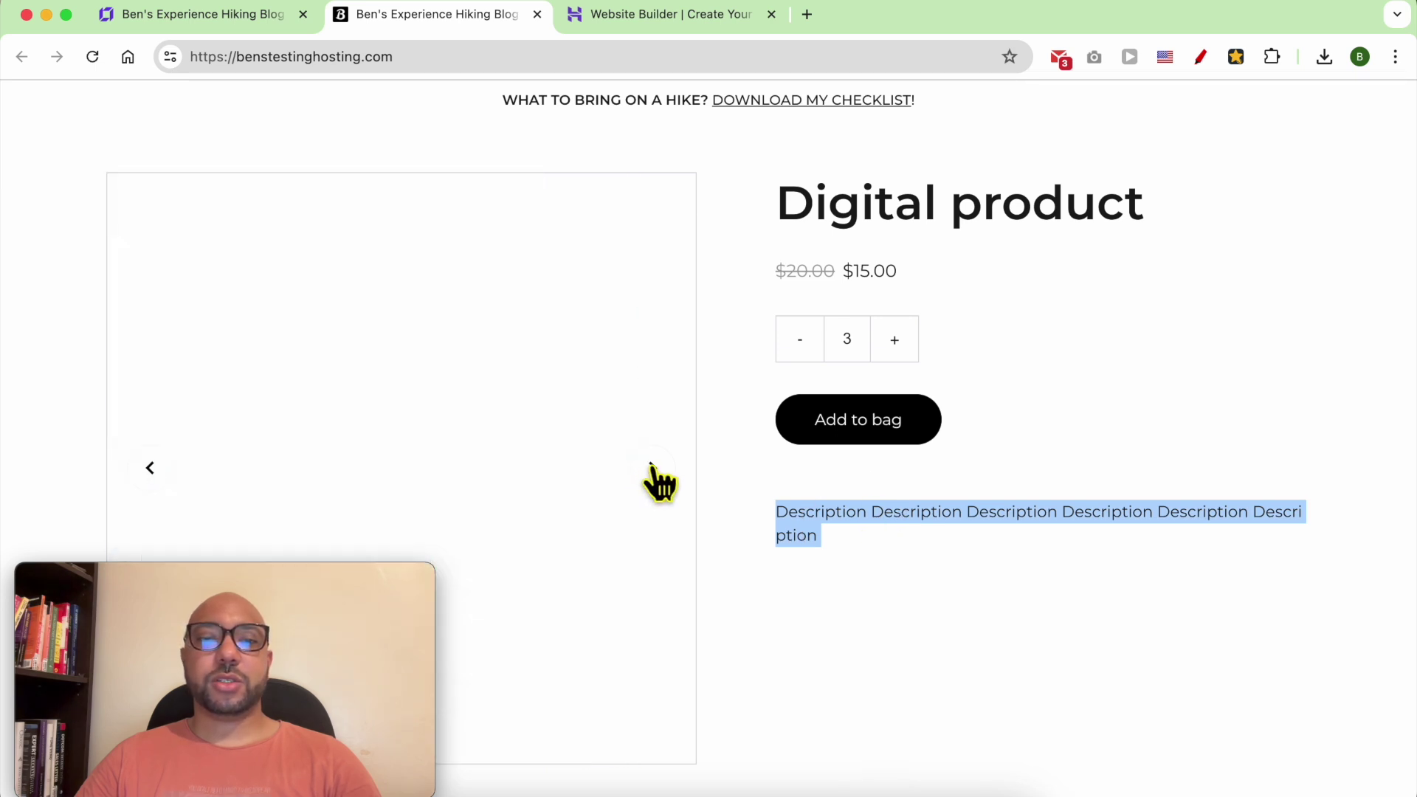
click(152, 470)
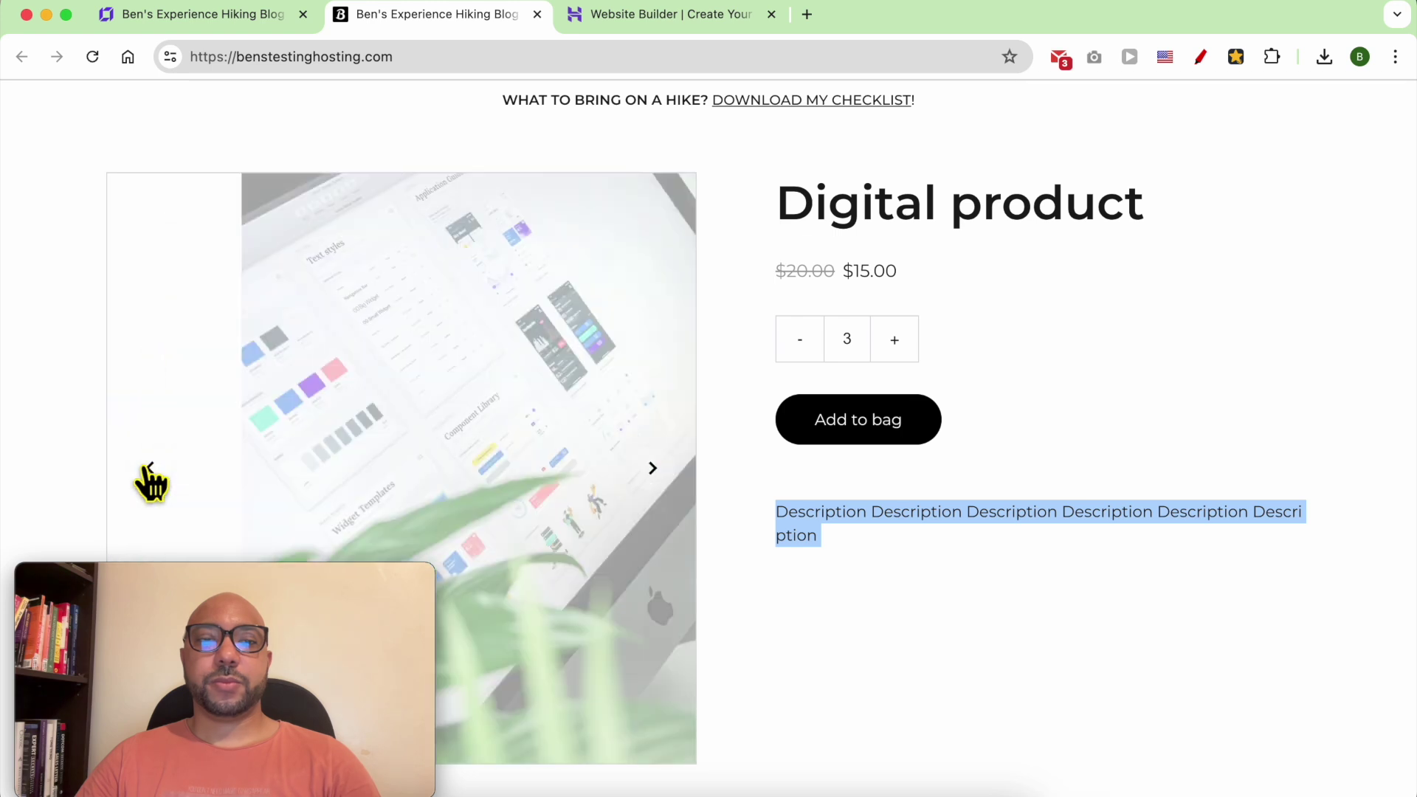
click(857, 439)
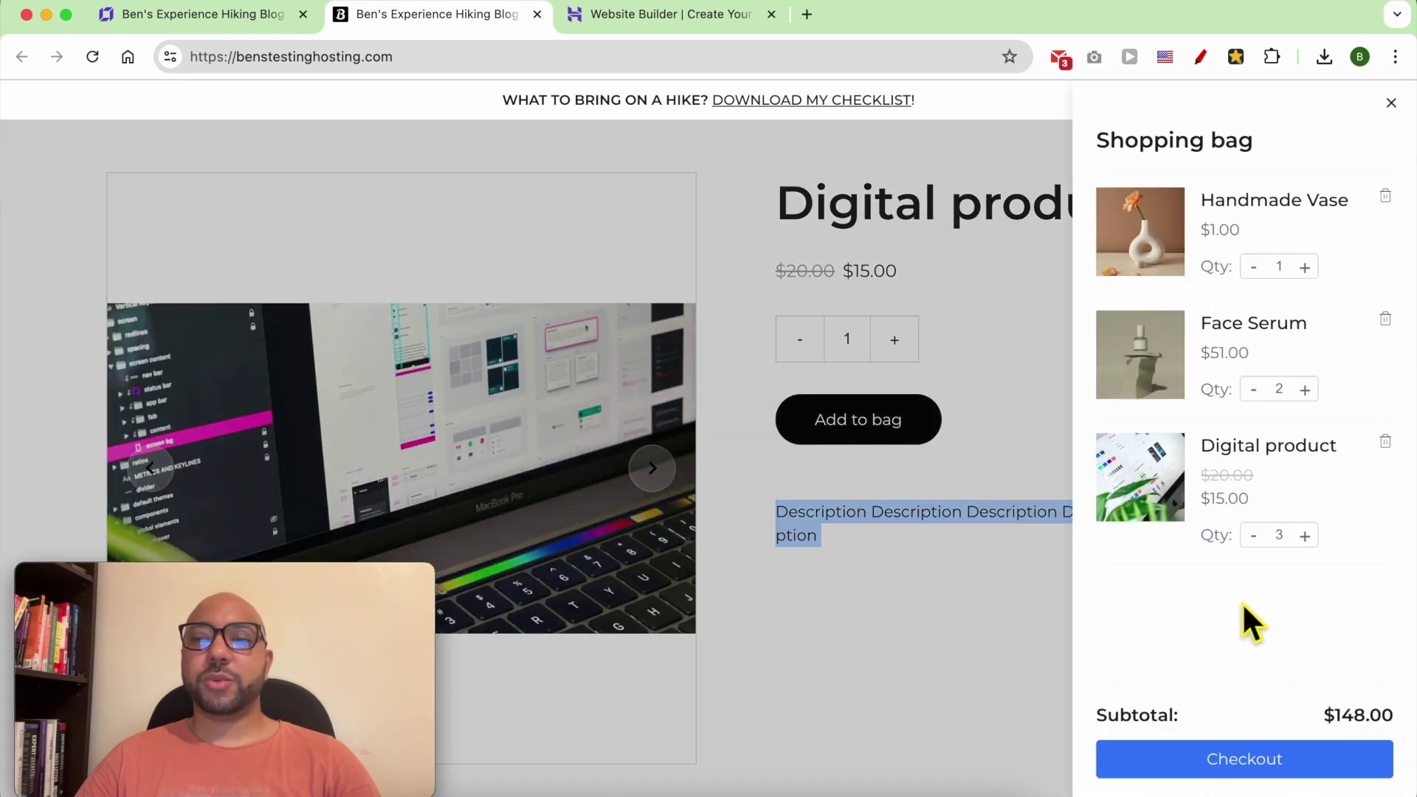
click(1385, 321)
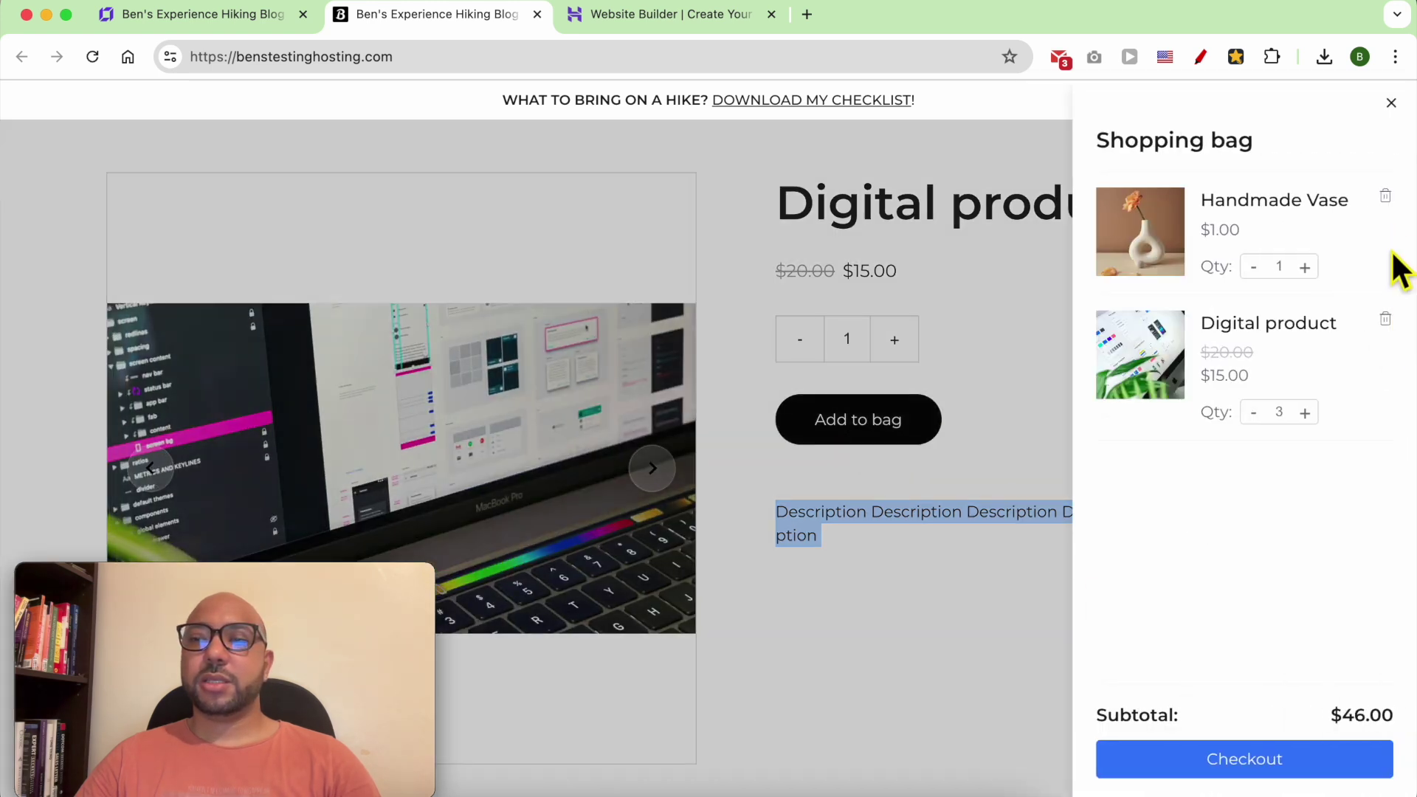
click(1386, 197)
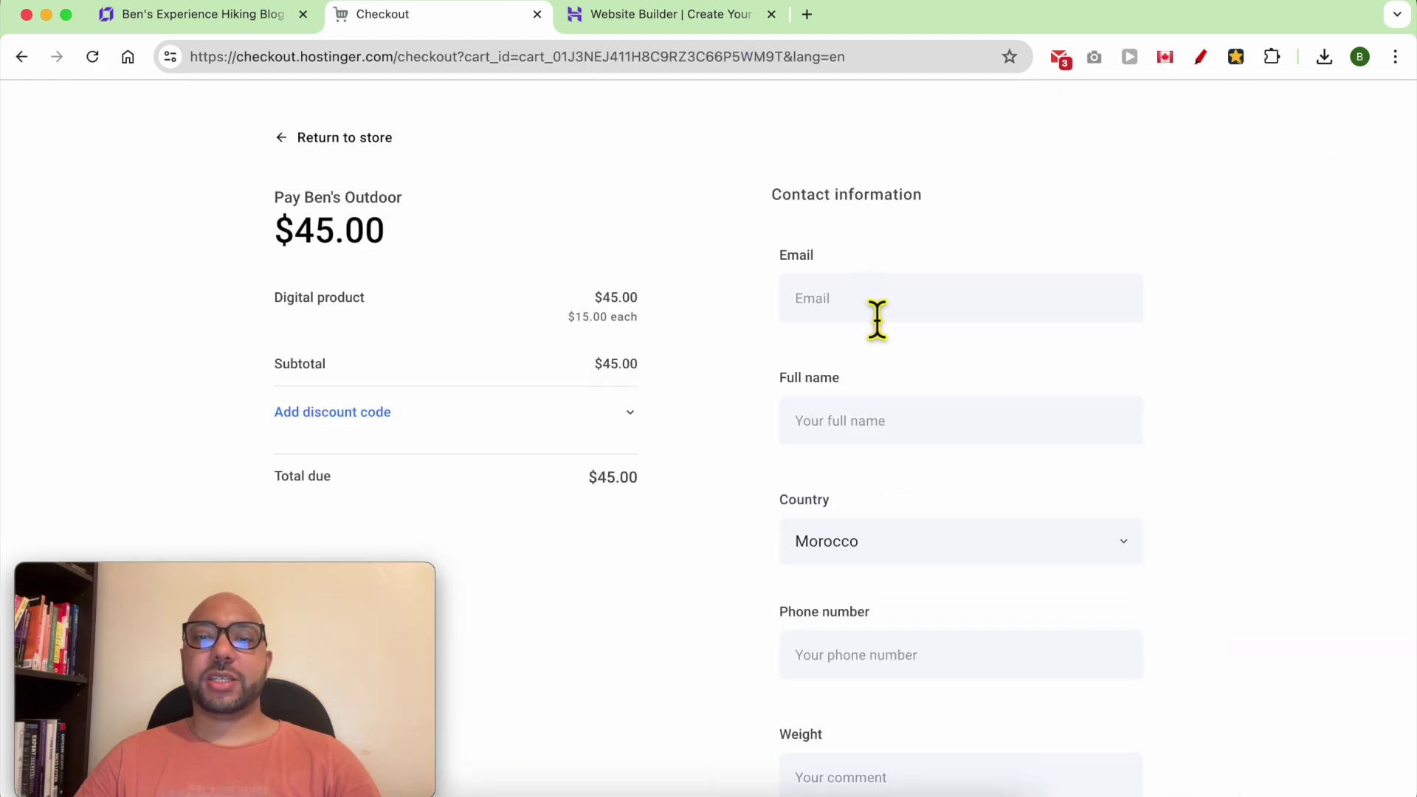
Enter the email, full name and phone number, then continue to payment
click(877, 320)
text(ben)
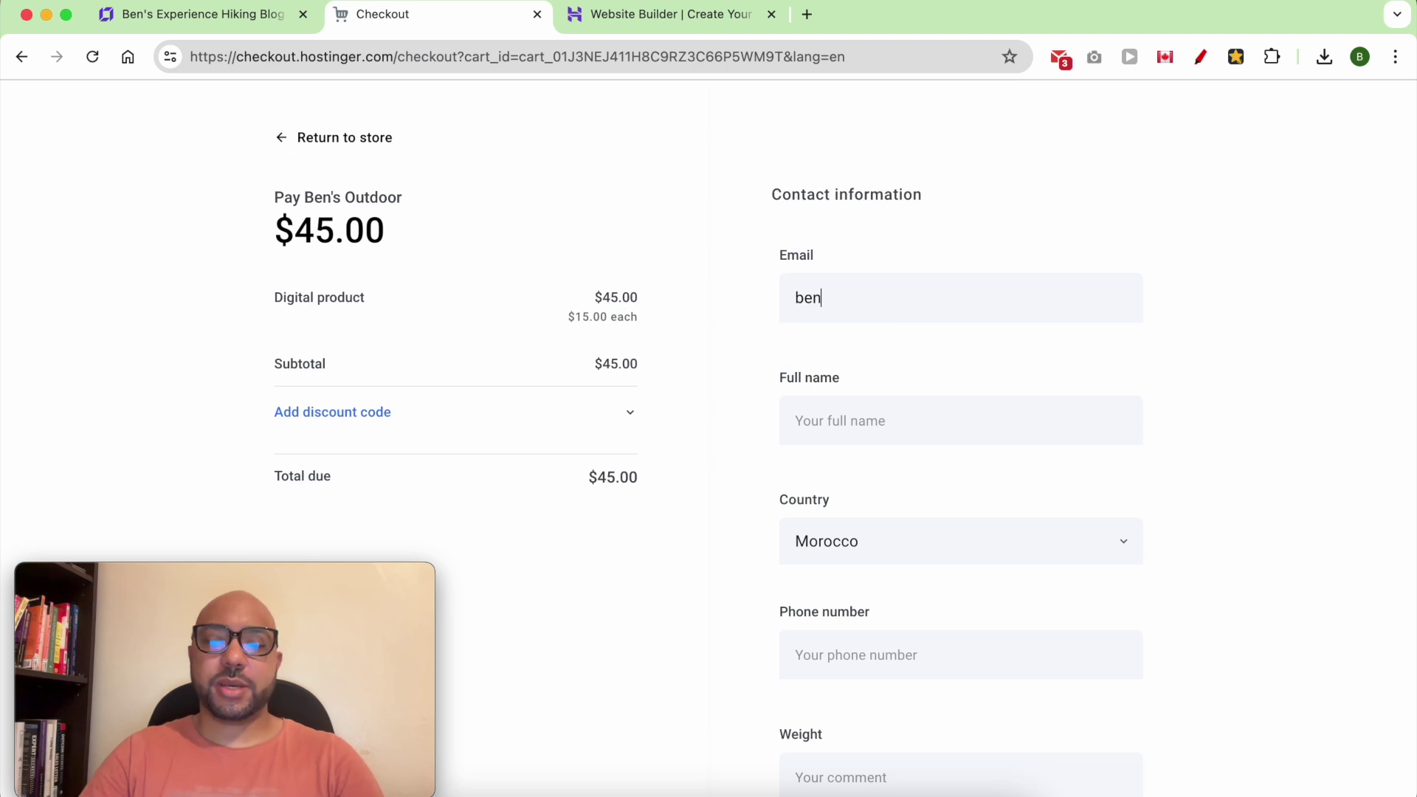
text(@ben.comn)
key(Tab)
text(ben)
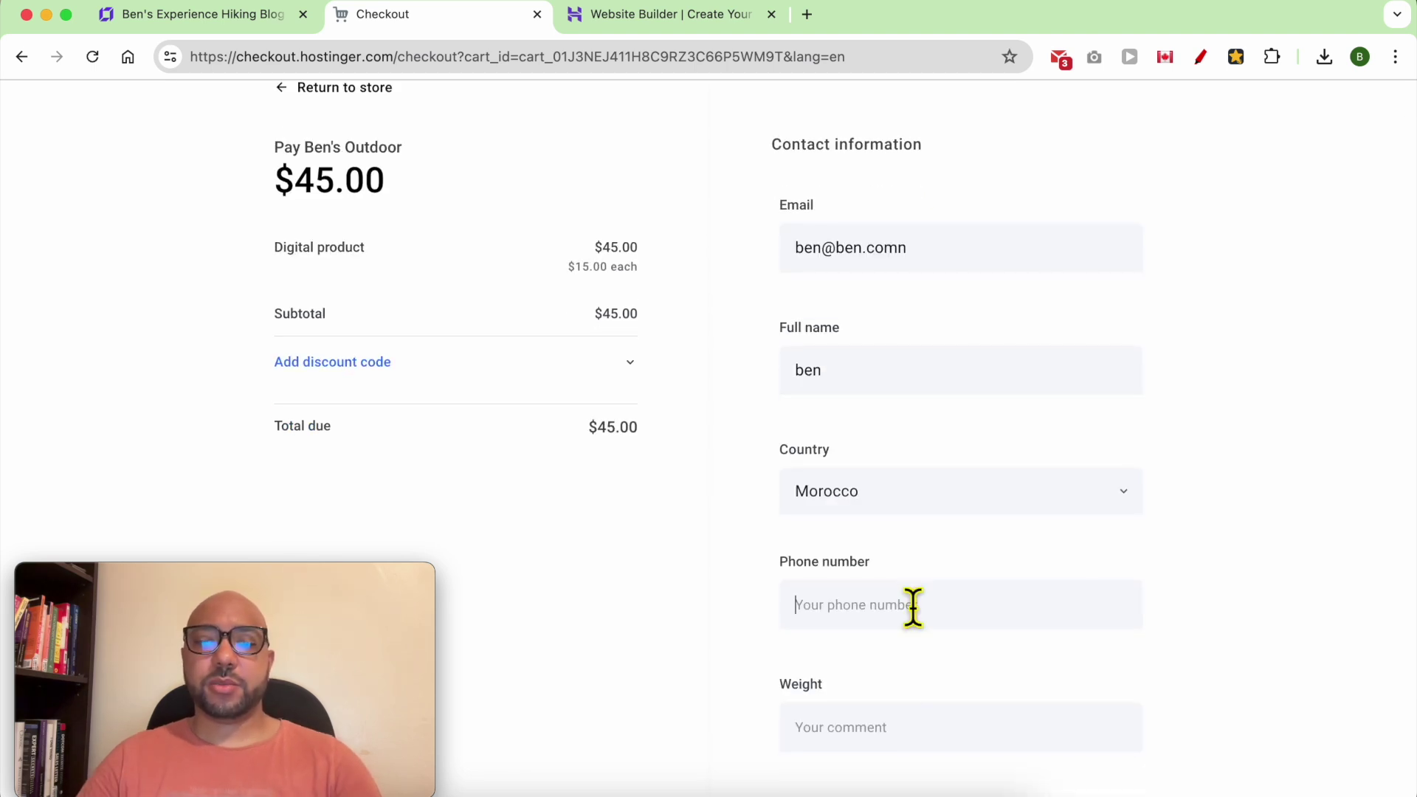
click(911, 608)
text(6666)
click(903, 714)
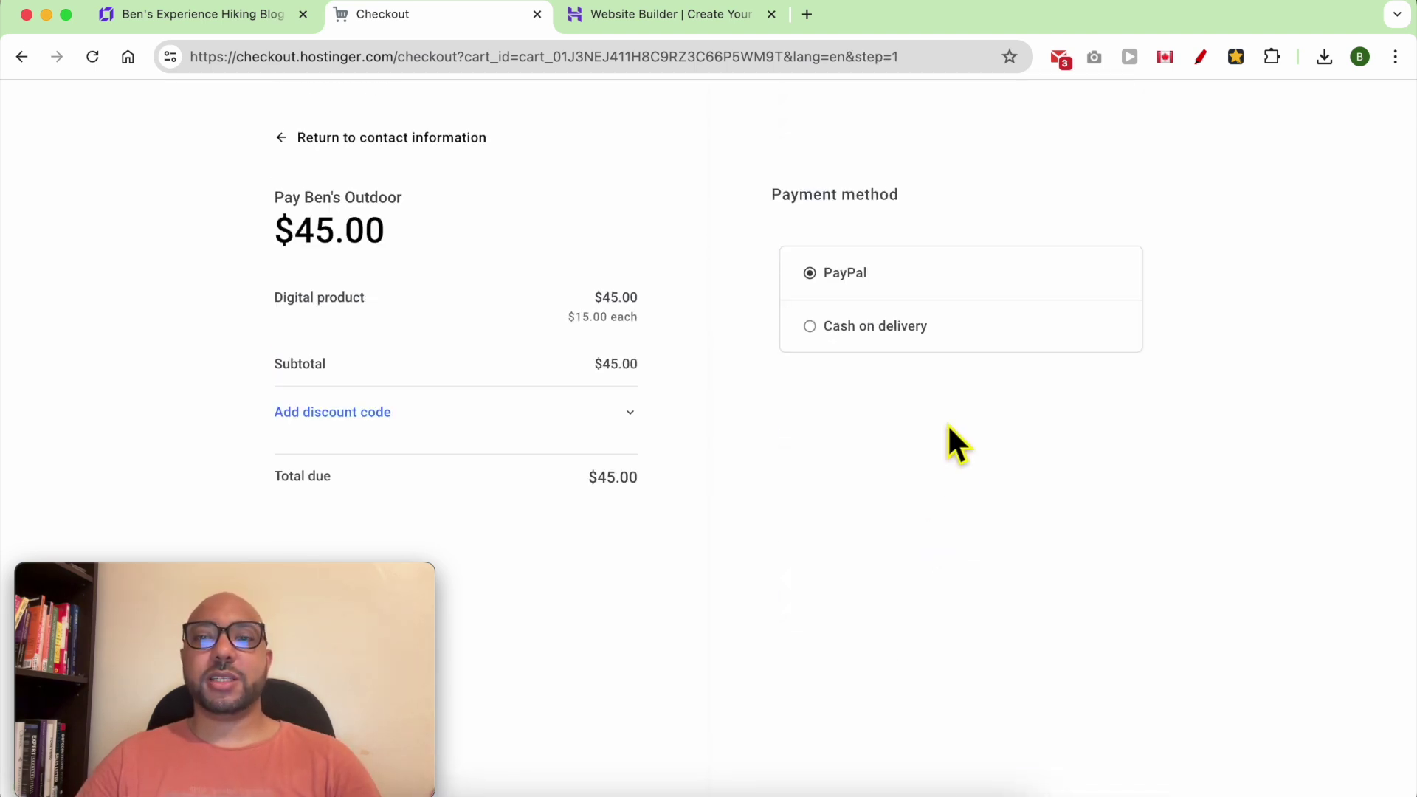
Choose debit or credit card on the Payment method step
triple_click(893, 197)
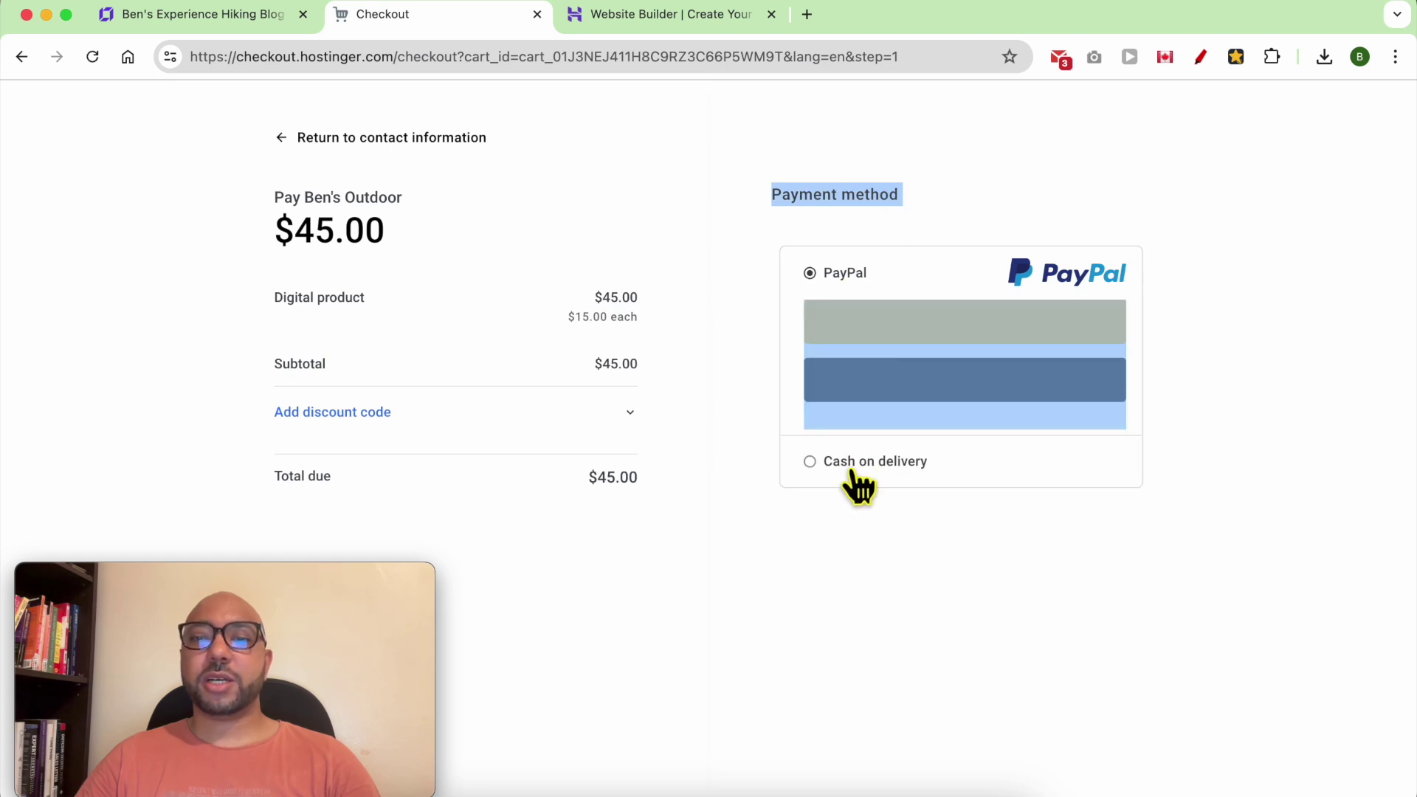
click(914, 231)
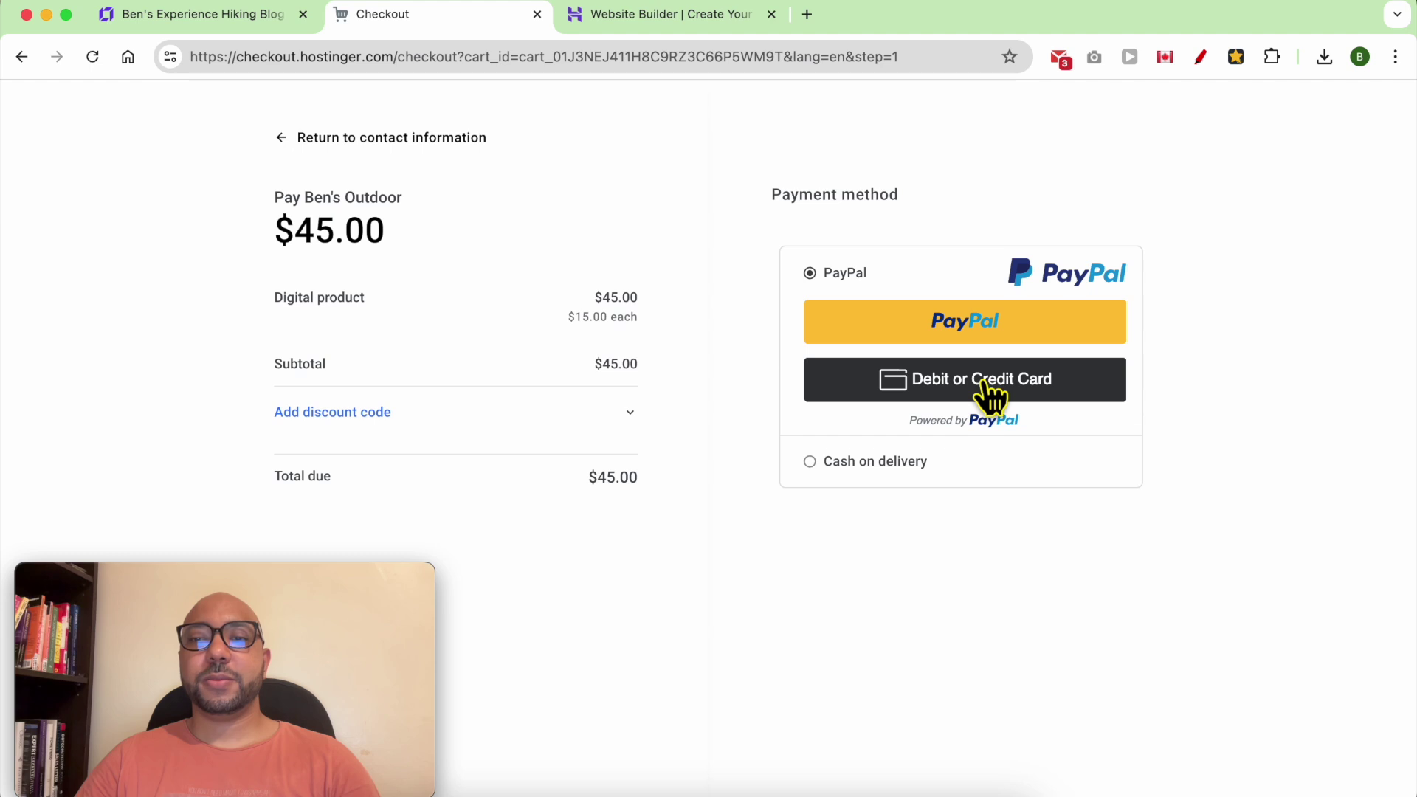
click(989, 390)
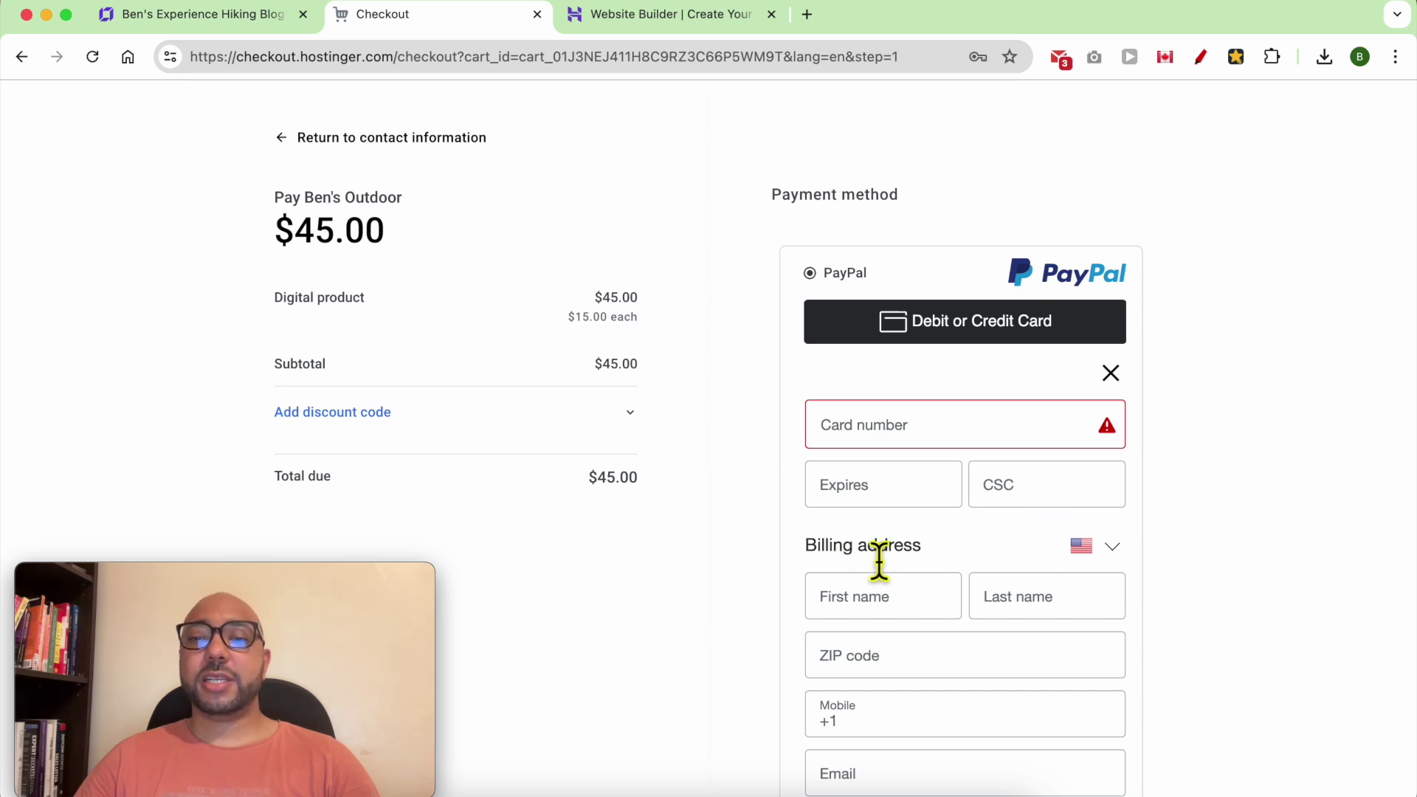
Pick United Arab Emirates from the billing country list
click(1094, 546)
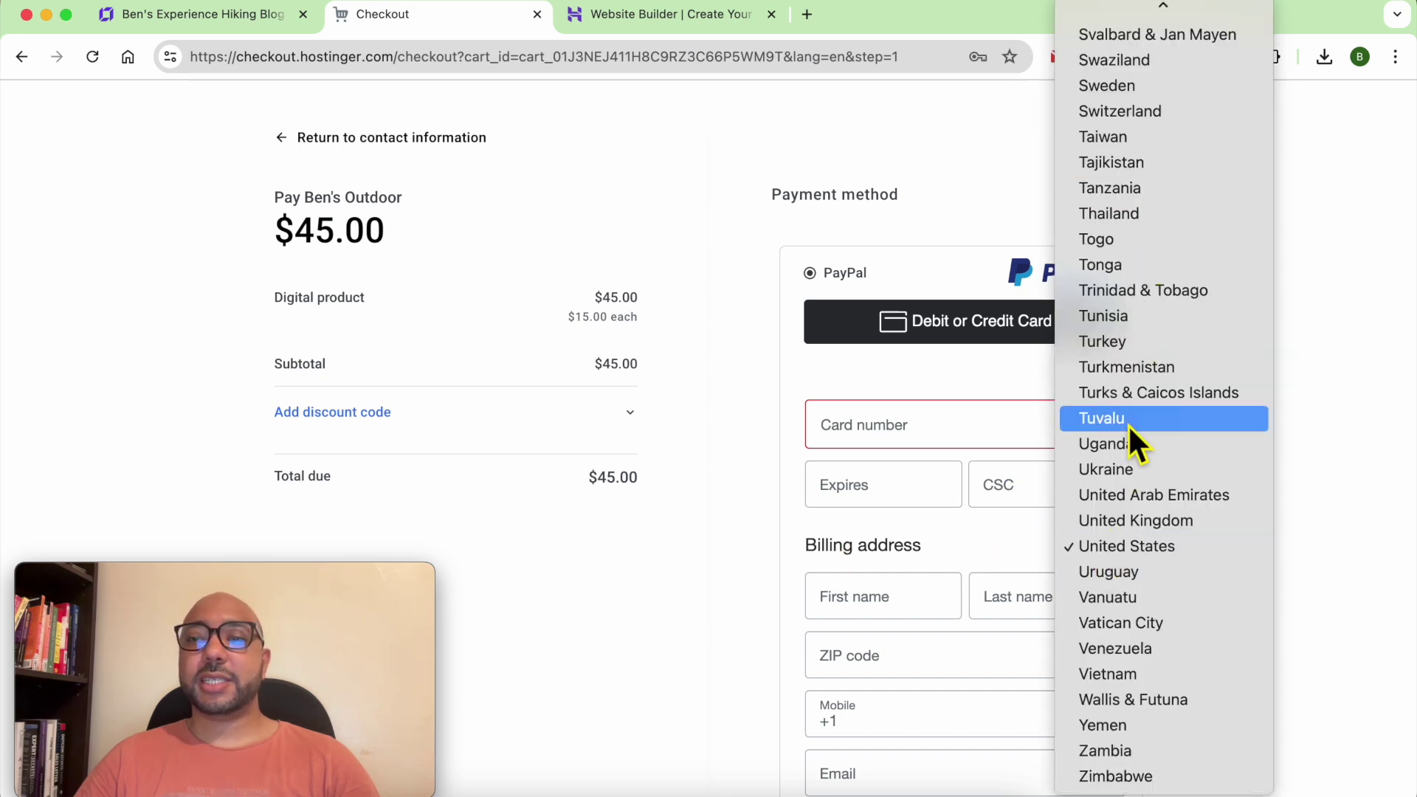
click(1109, 528)
scroll(930, 620, down, 3)
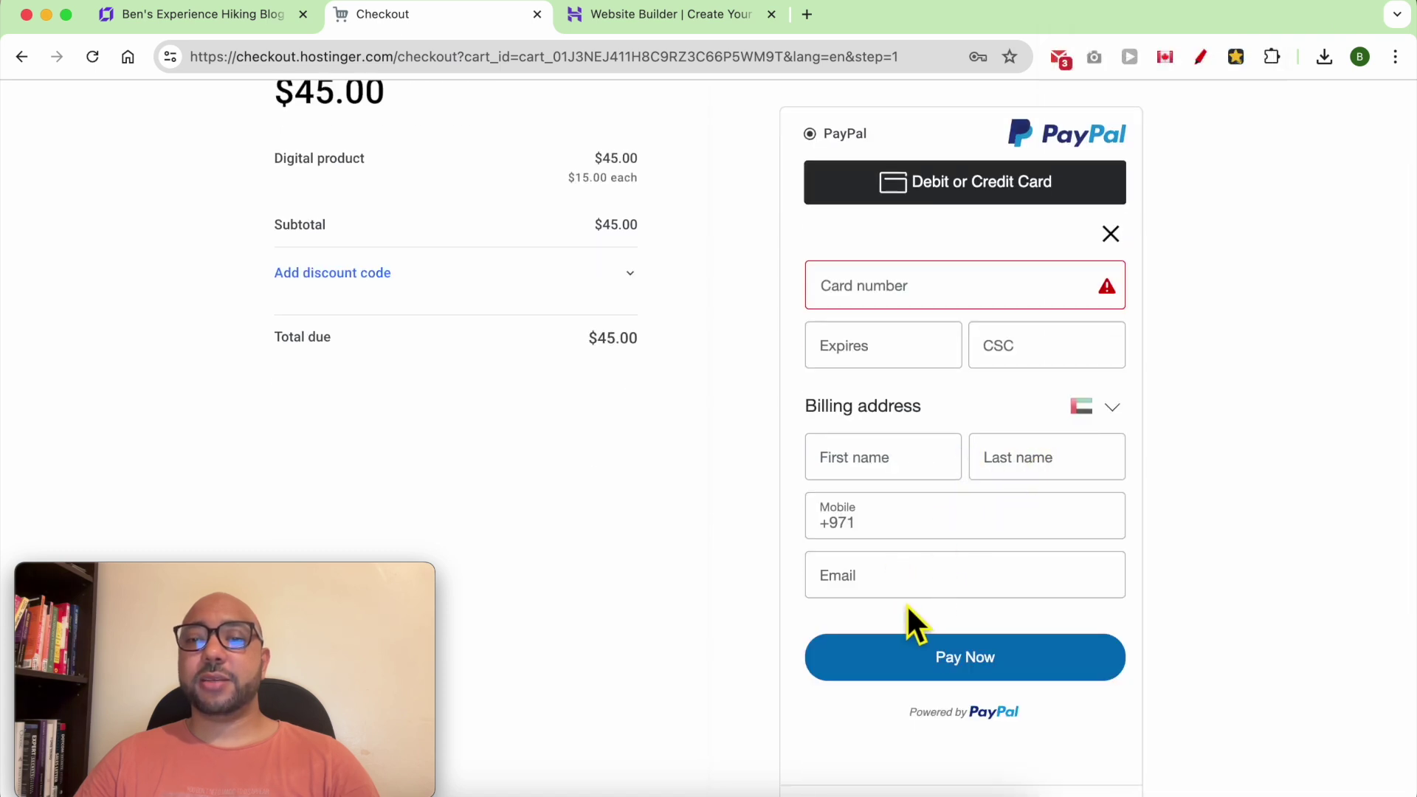
scroll(975, 620, down, 1)
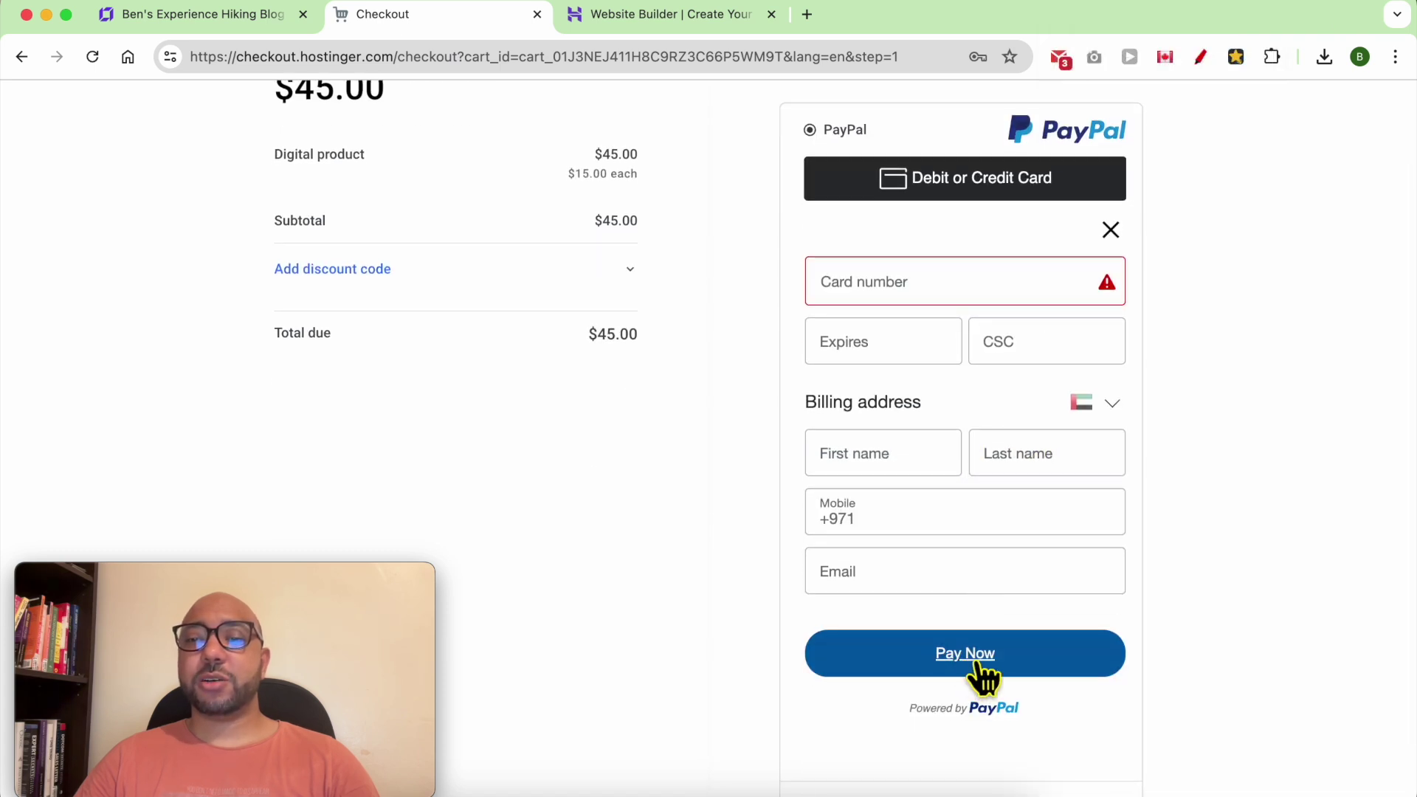